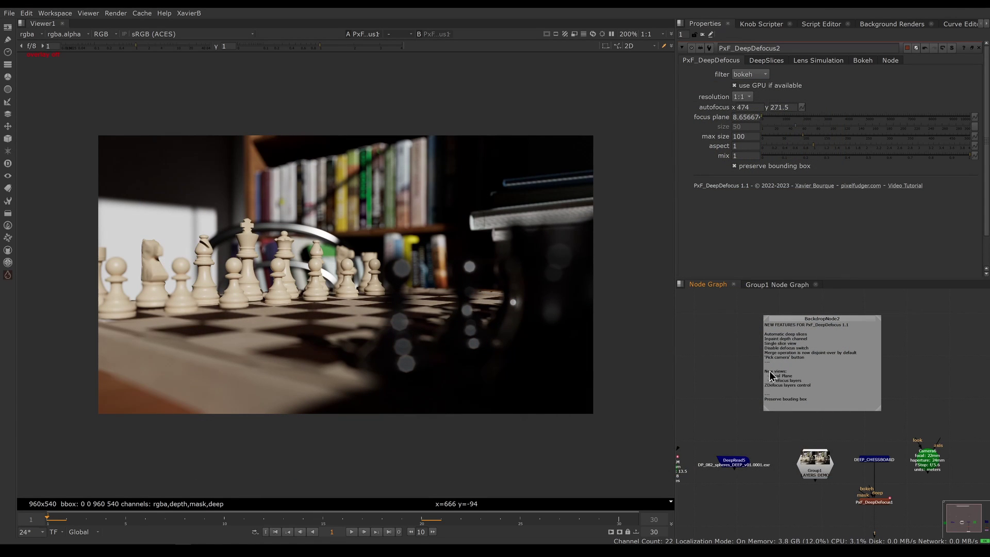
# - Create a PxF_DeepDefocus node using the pxfdeep node search
pyautogui.moveTo(755, 327); pyautogui.dragTo(822, 339)
pyautogui.moveTo(756, 485); pyautogui.dragTo(846, 440, button='middle')
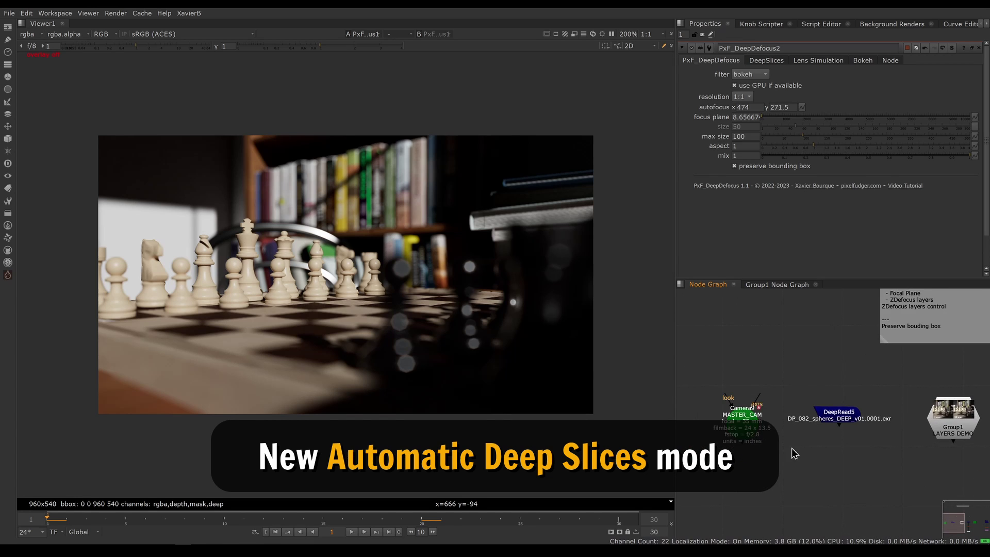
pyautogui.scroll(5, 805, 459)
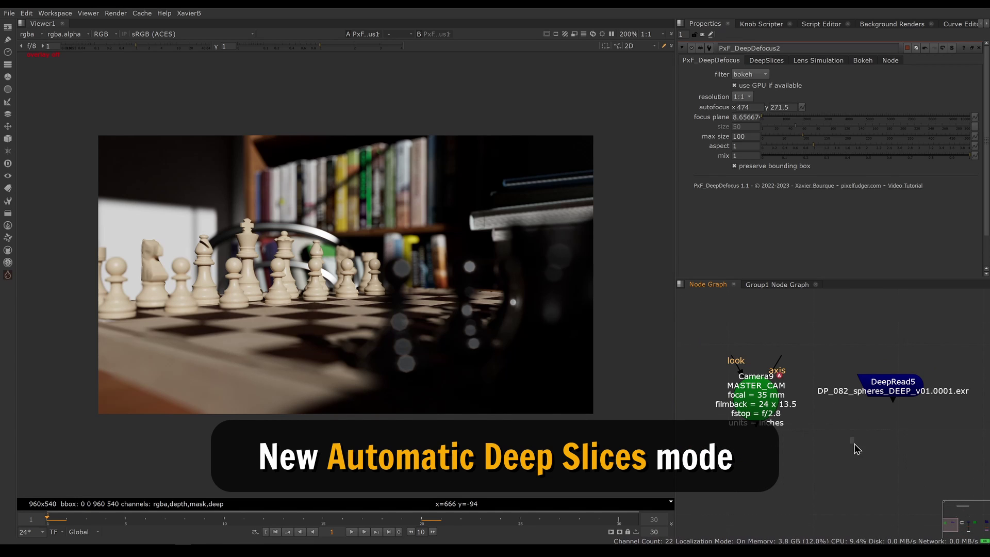
pyautogui.press('Tab')
pyautogui.write('pxf')
pyautogui.write('deep')
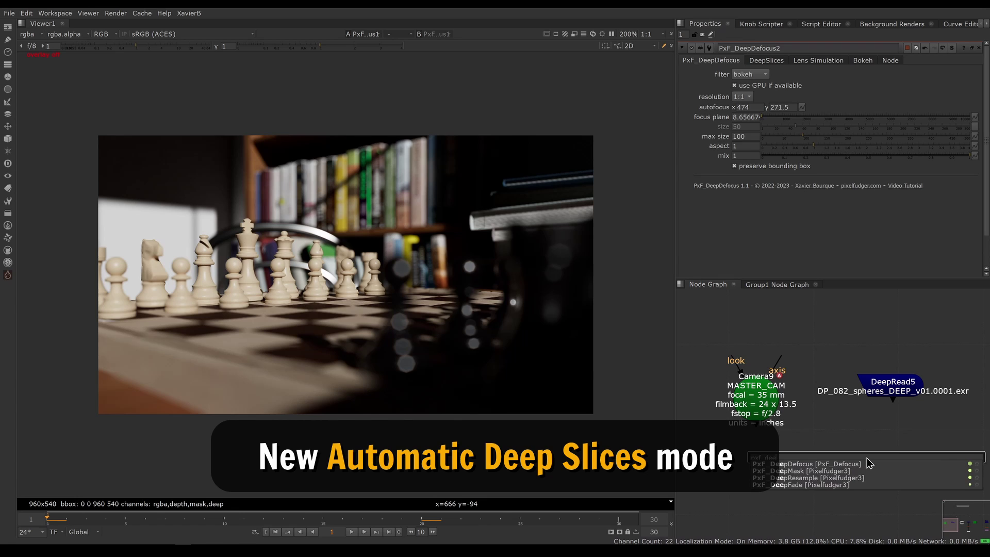
pyautogui.press('Return')
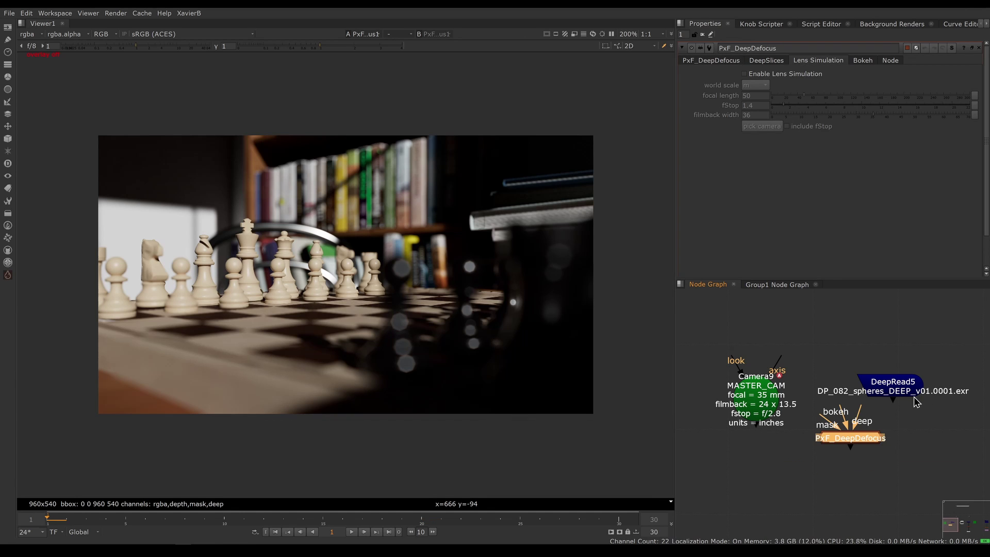
# - Connect PxF_DeepDefocus's deep input to DeepRead5 and view the defocused spheres
pyautogui.moveTo(885, 386); pyautogui.dragTo(871, 386)
pyautogui.press('1')
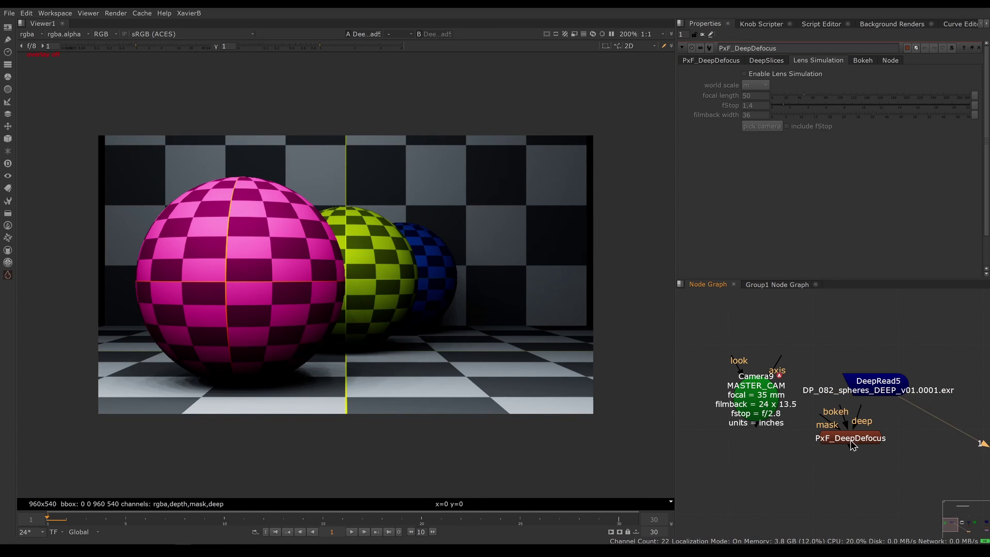
pyautogui.moveTo(862, 439); pyautogui.dragTo(890, 454)
pyautogui.press('1')
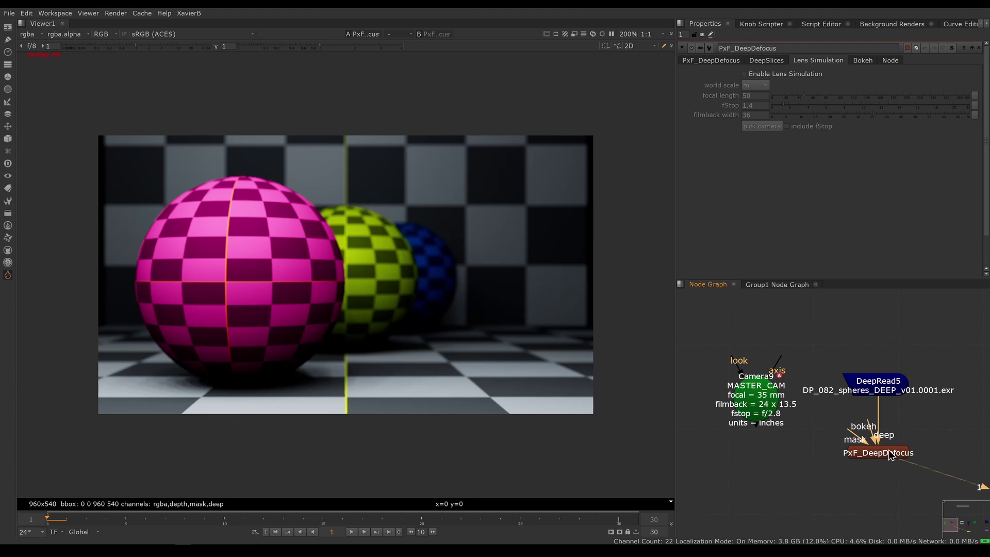
pyautogui.click(890, 454)
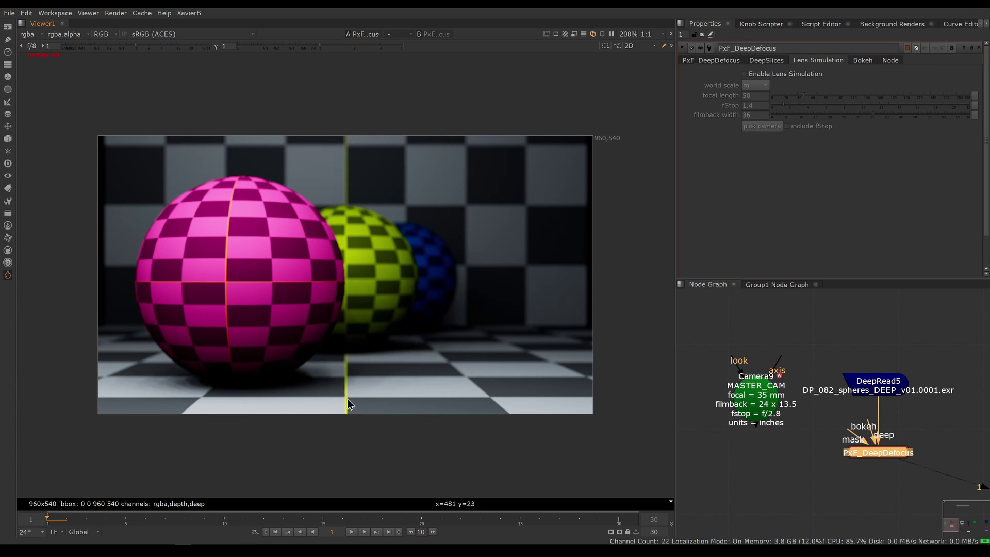
# - Drag the autofocus onto the yellow sphere and begin editing bokeh size toward 60
pyautogui.click(711, 61)
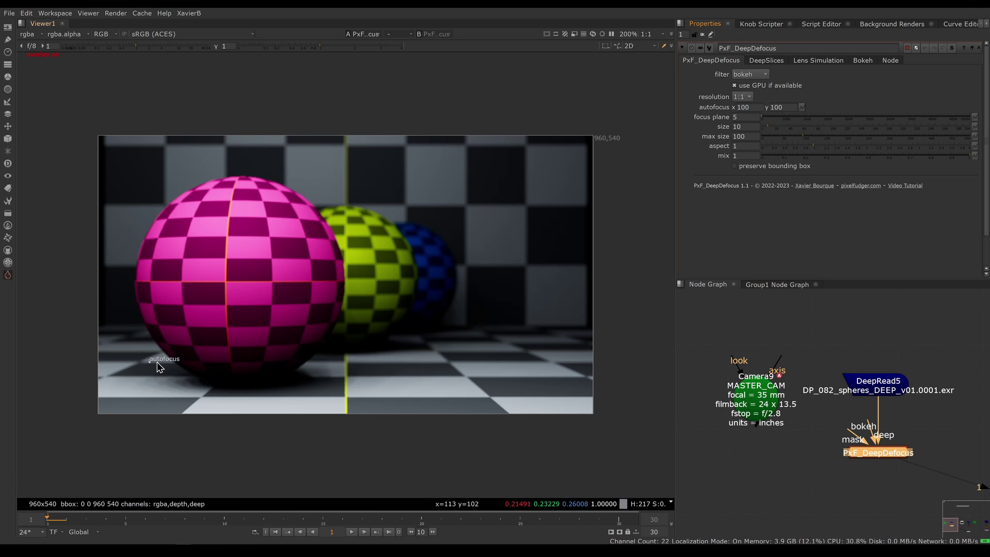
pyautogui.moveTo(203, 349); pyautogui.dragTo(378, 269)
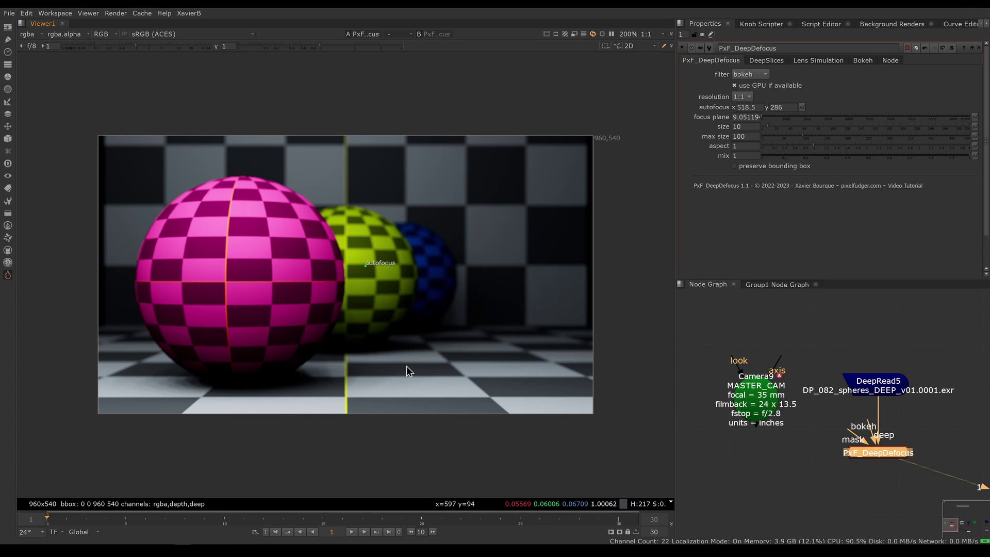
pyautogui.doubleClick(748, 127)
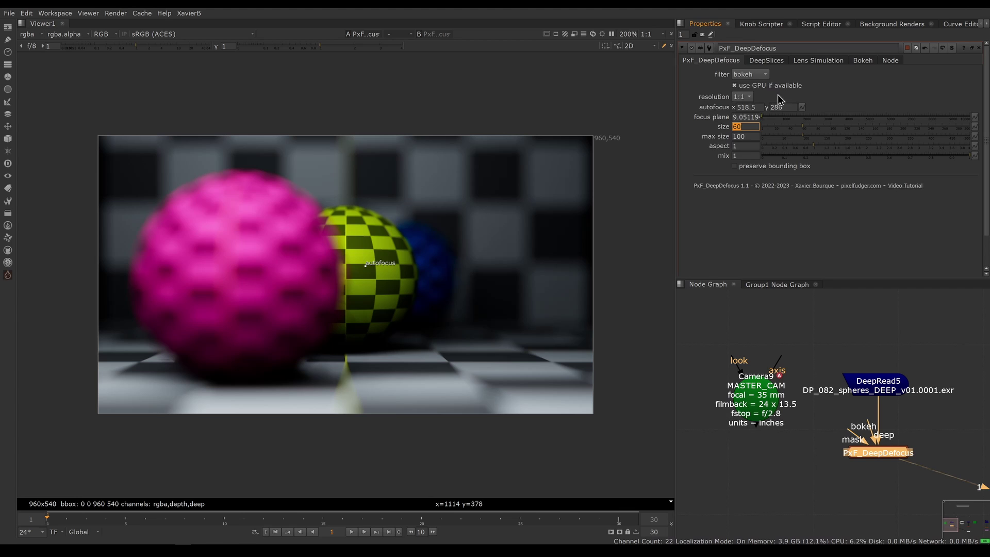
# - Open the DeepSlices settings and set view type to Deep slices
pyautogui.click(773, 60)
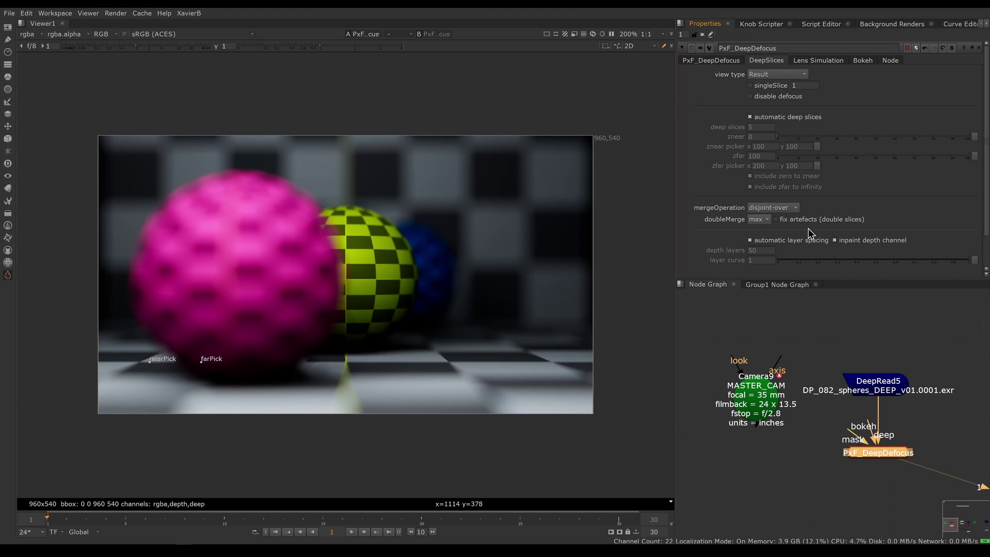
pyautogui.click(712, 63)
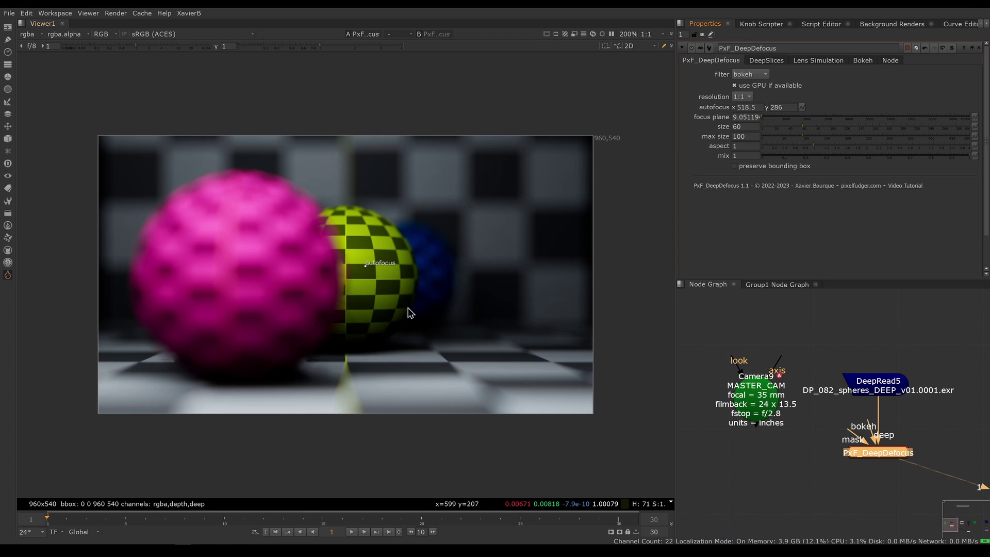
pyautogui.click(768, 62)
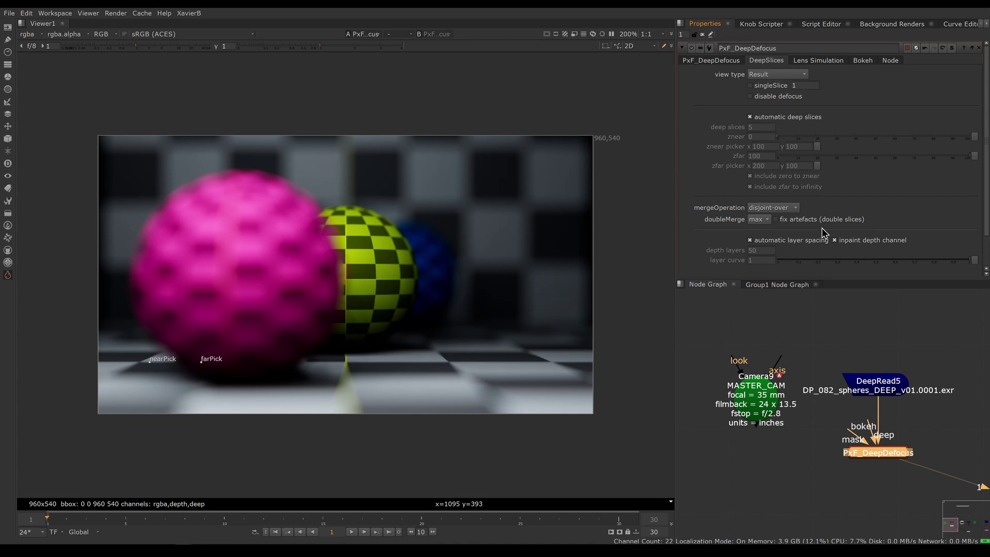
pyautogui.click(782, 74)
pyautogui.click(781, 85)
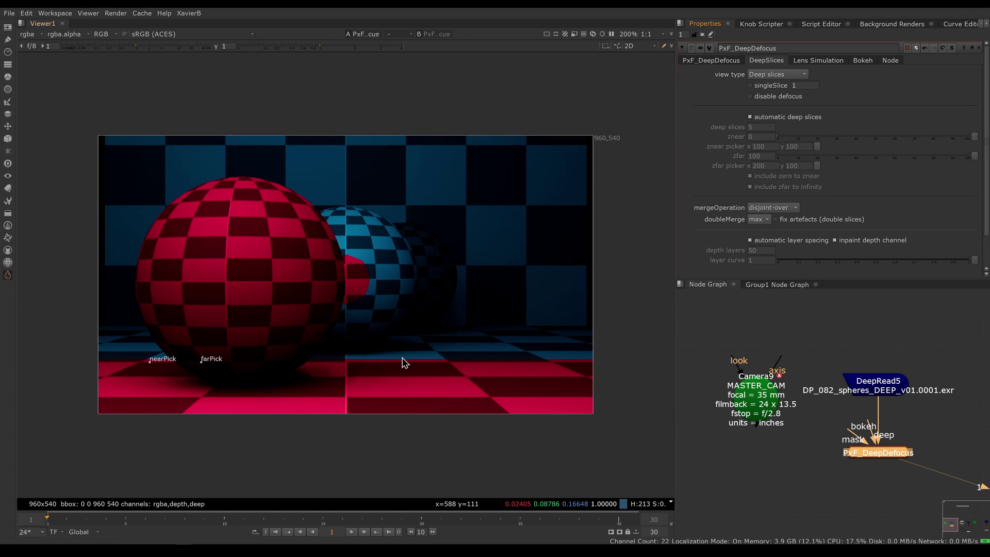
# - Sample floor colours in the deep slices view, then set view type back to Result
pyautogui.moveTo(345, 356); pyautogui.dragTo(469, 363)
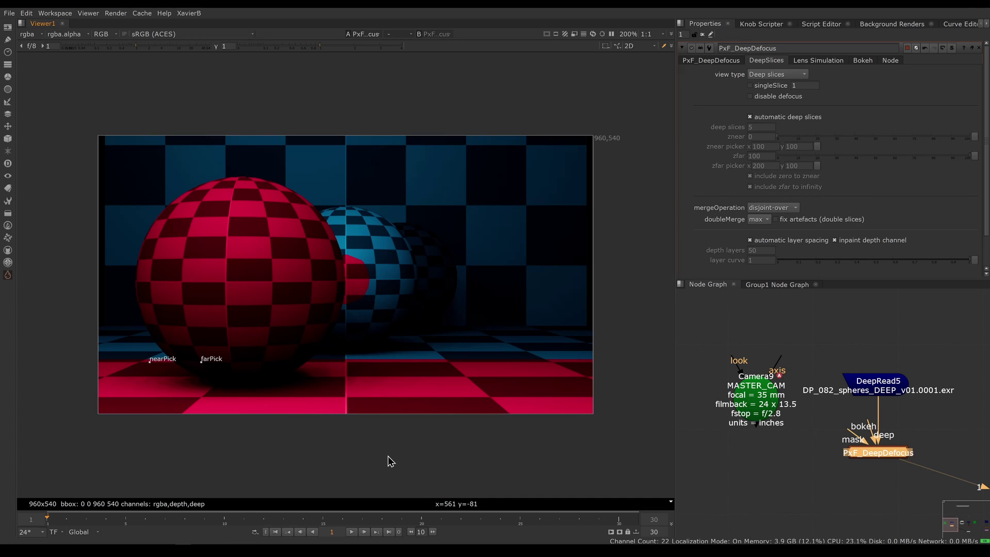
pyautogui.keyDown('ctrl'); pyautogui.keyDown('shift'); pyautogui.moveTo(375, 356); pyautogui.dragTo(413, 362); pyautogui.keyUp('shift'); pyautogui.keyUp('ctrl')
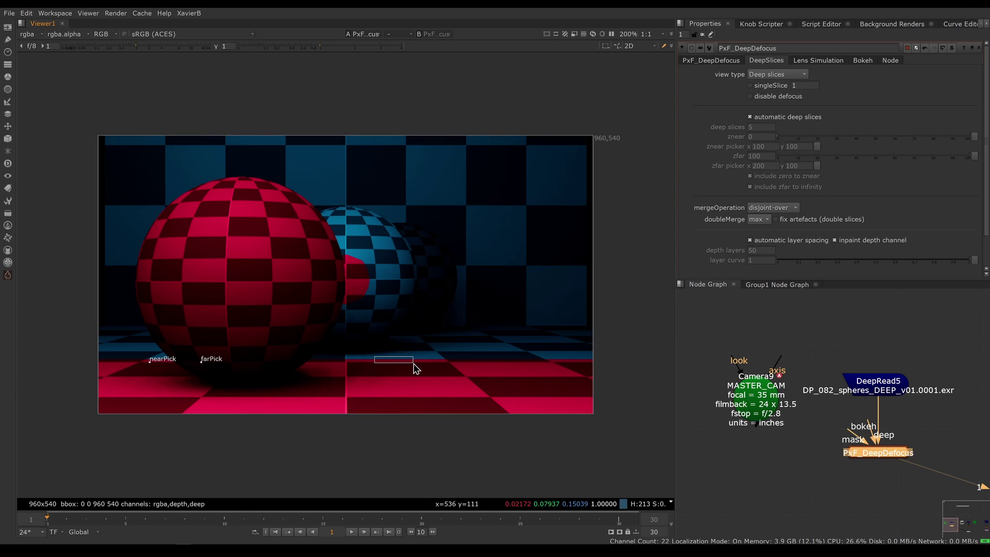
pyautogui.click(765, 78)
pyautogui.click(764, 63)
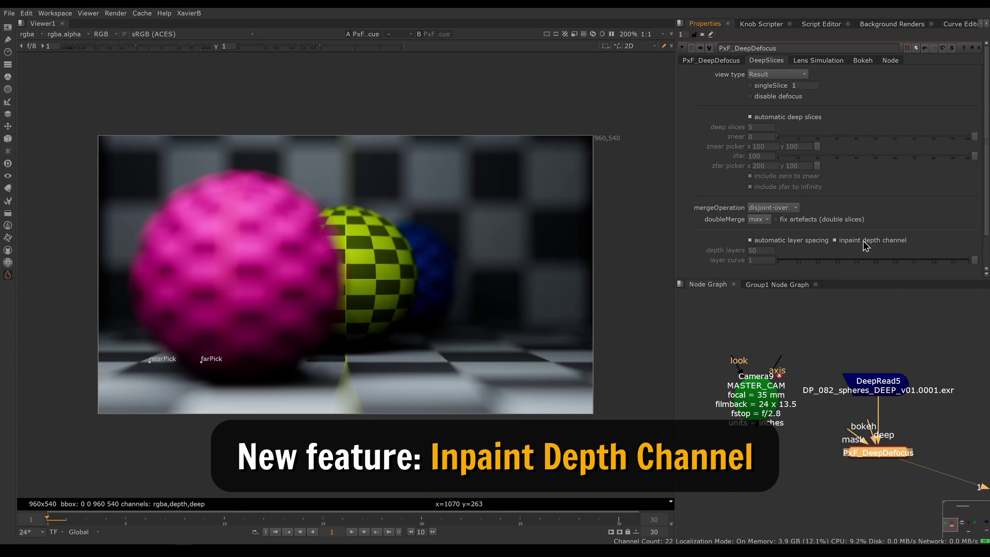
# - Zoom in and sample the pink sphere's edge pixels, then enable 'inpaint depth channel'
pyautogui.scroll(7, 359, 219)
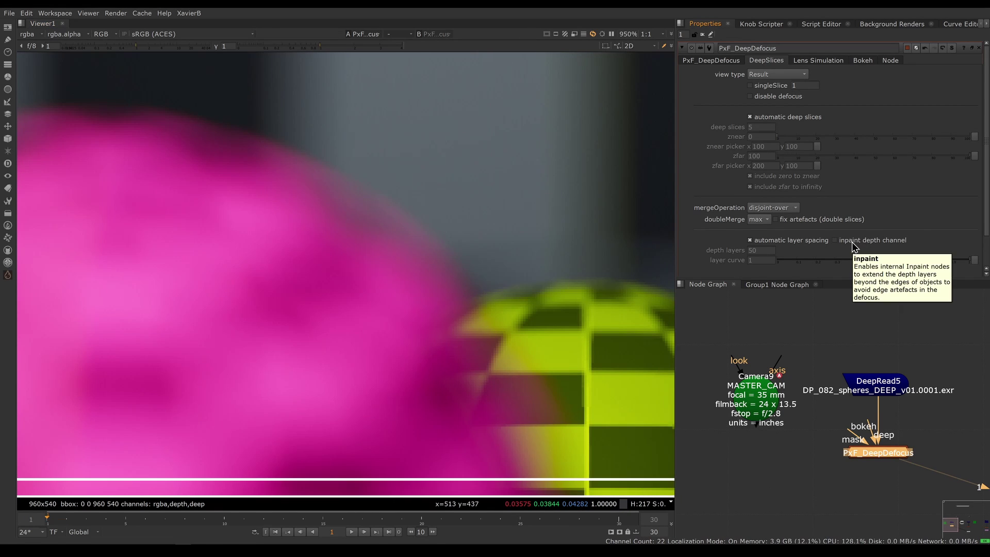
pyautogui.moveTo(853, 242)
pyautogui.scroll(2, 196, 139)
pyautogui.keyDown('ctrl'); pyautogui.keyDown('shift'); pyautogui.moveTo(196, 139); pyautogui.dragTo(362, 246); pyautogui.keyUp('shift'); pyautogui.keyUp('ctrl')
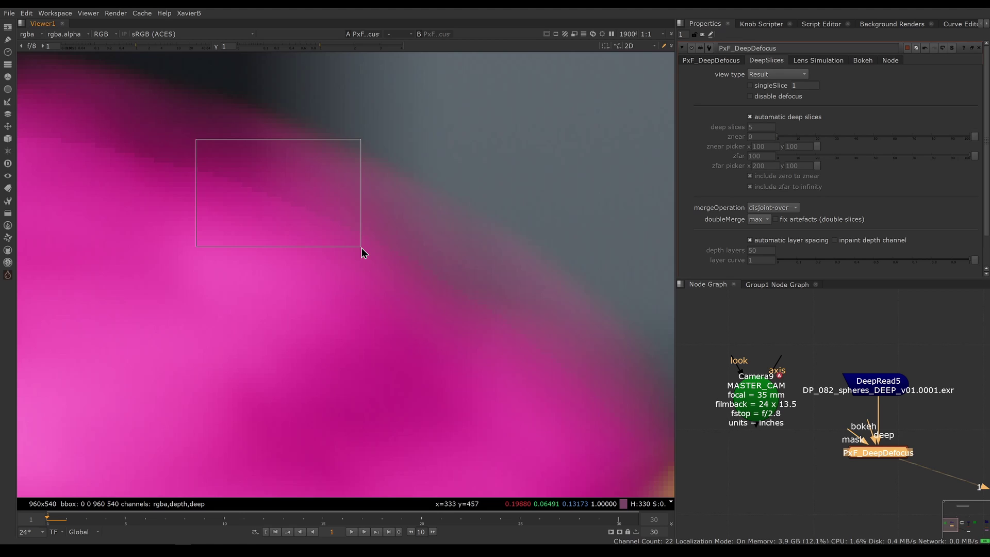
pyautogui.keyDown('ctrl'); pyautogui.click(359, 248); pyautogui.keyUp('ctrl')
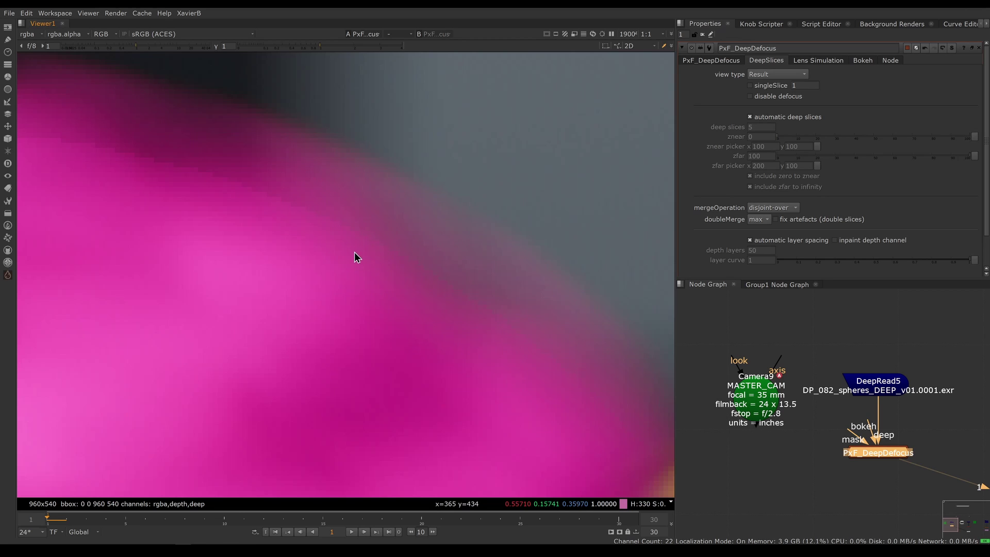
pyautogui.keyDown('ctrl'); pyautogui.click(259, 191); pyautogui.keyUp('ctrl')
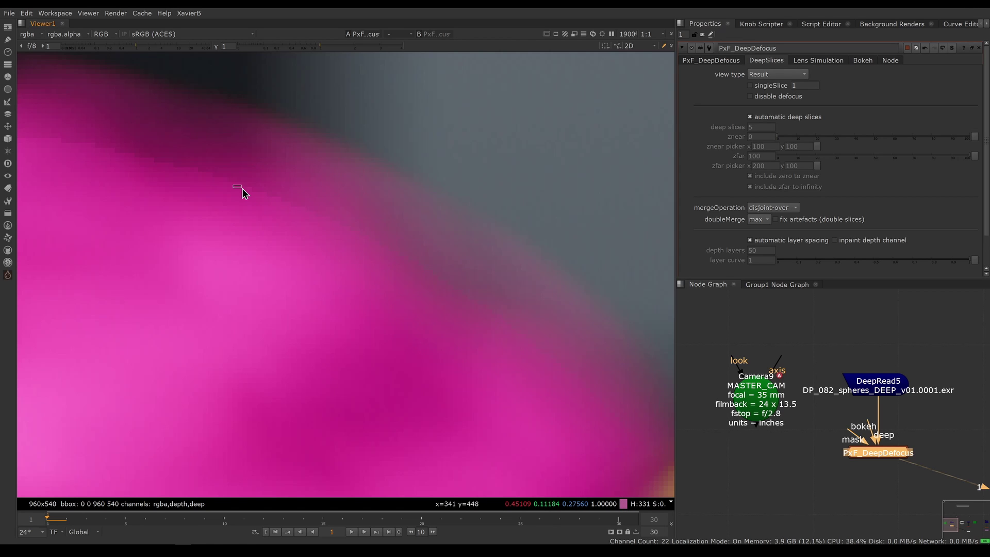
pyautogui.keyDown('ctrl'); pyautogui.keyDown('shift'); pyautogui.moveTo(243, 169); pyautogui.dragTo(265, 184); pyautogui.keyUp('shift'); pyautogui.keyUp('ctrl')
pyautogui.keyDown('ctrl'); pyautogui.click(265, 184); pyautogui.keyUp('ctrl')
pyautogui.click(844, 240)
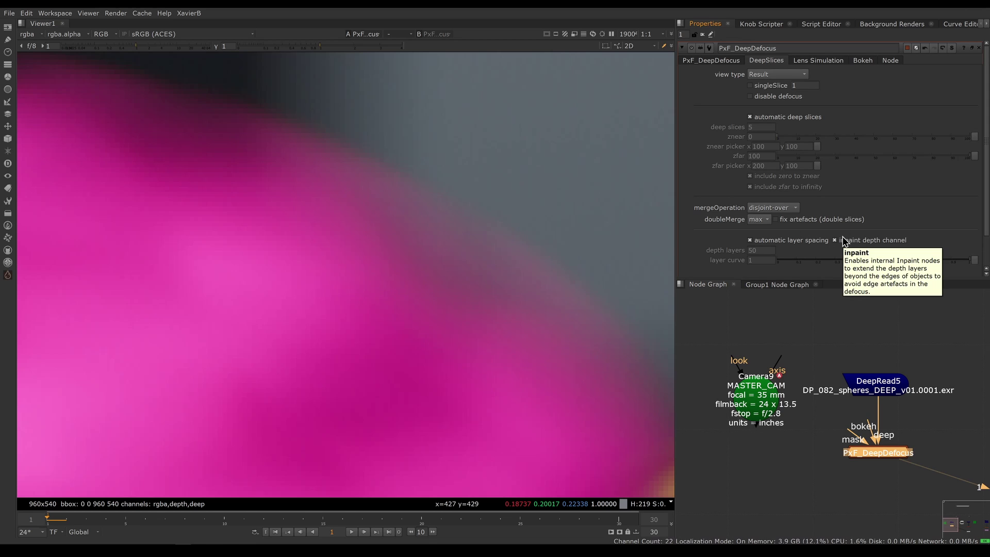
pyautogui.scroll(-4, 807, 449)
# - Turn off automatic deep slices and set view type to Deep slices
pyautogui.moveTo(829, 416); pyautogui.dragTo(795, 415, button='middle')
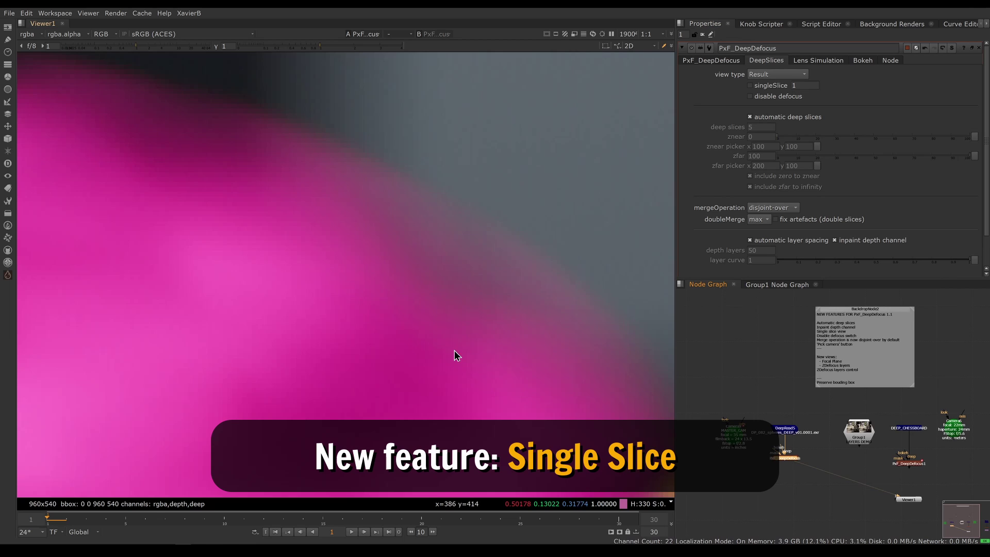
pyautogui.scroll(-8, 453, 344)
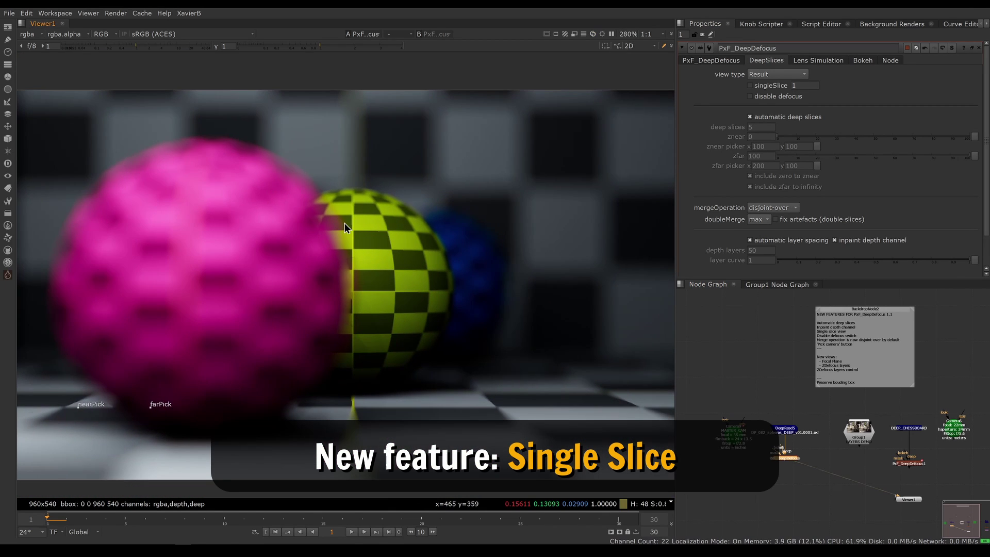
pyautogui.scroll(-2, 339, 222)
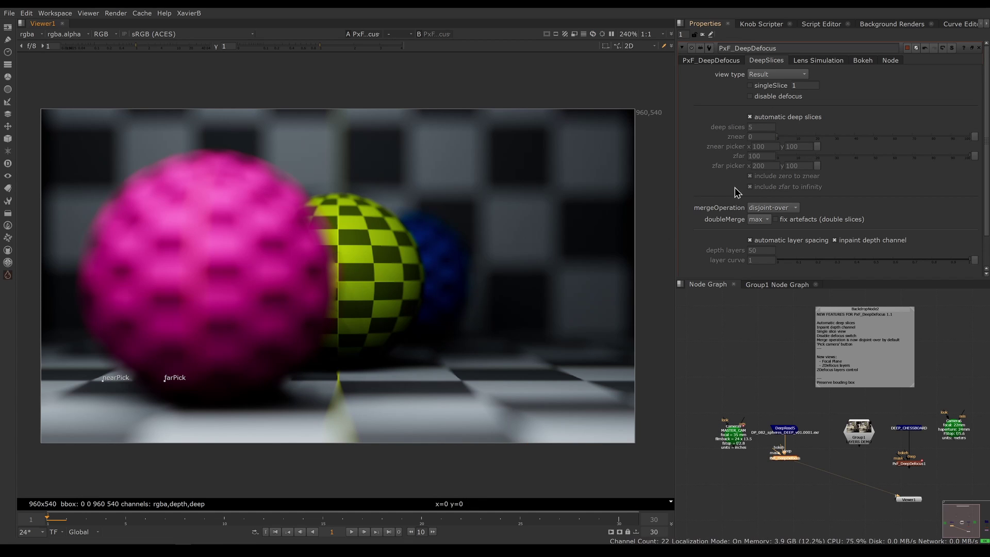
pyautogui.click(765, 118)
pyautogui.click(780, 76)
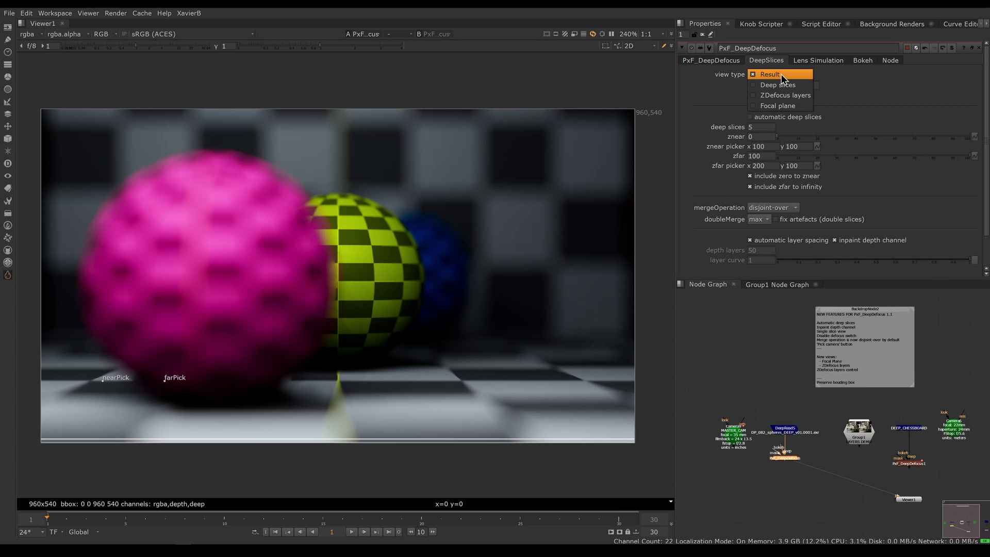
pyautogui.click(780, 85)
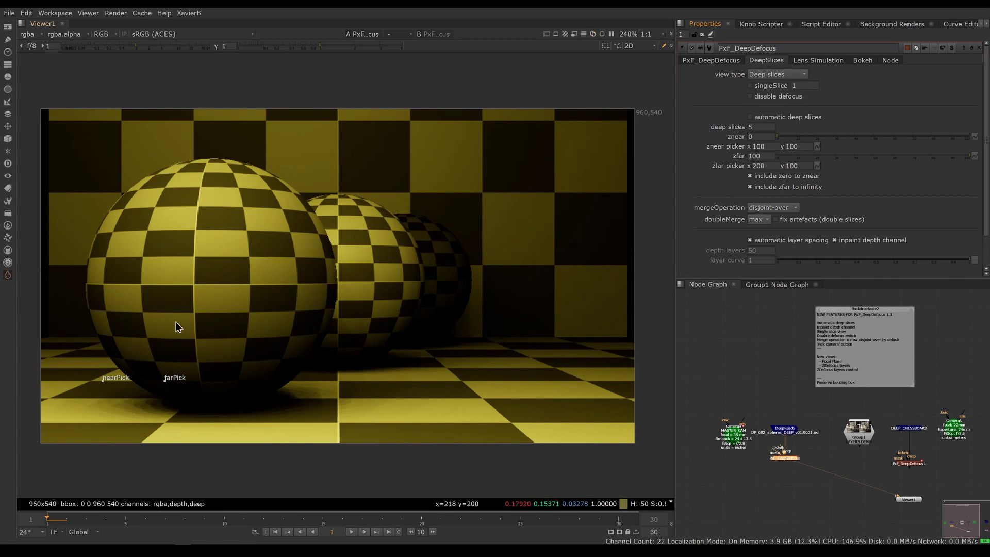
# - Pick near depth on the front sphere, far depth on the back wall, and use 4 slices
pyautogui.moveTo(105, 384); pyautogui.dragTo(185, 285)
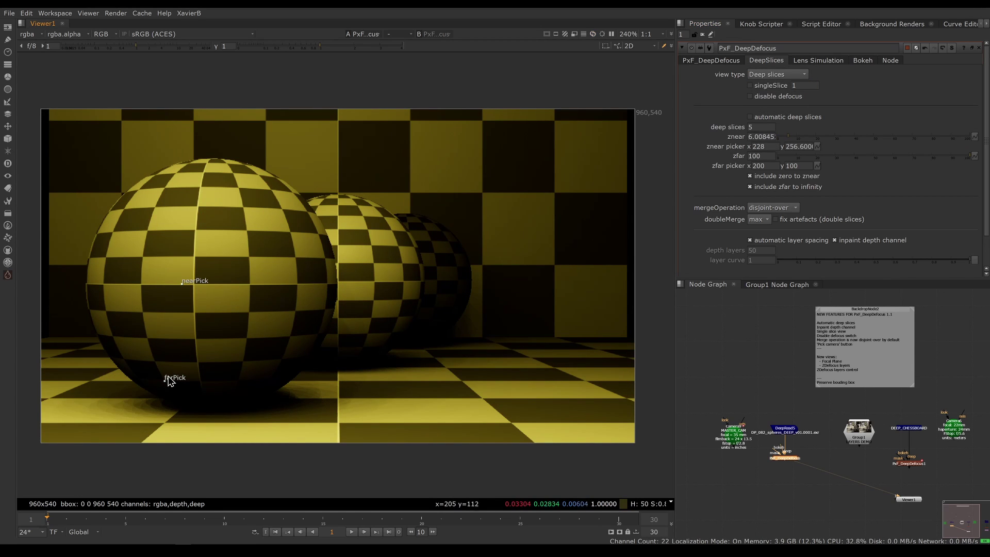
pyautogui.moveTo(166, 381); pyautogui.dragTo(429, 199)
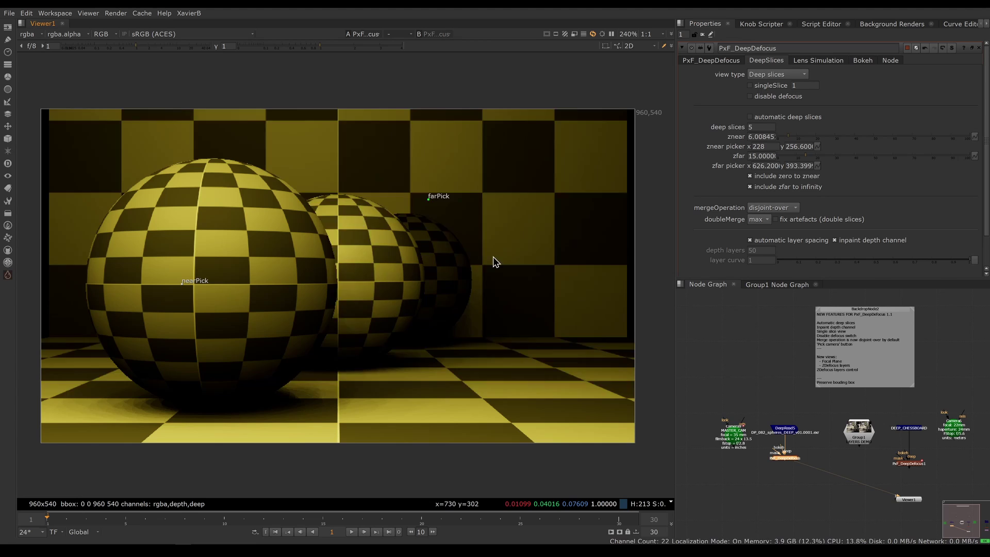
pyautogui.doubleClick(762, 127)
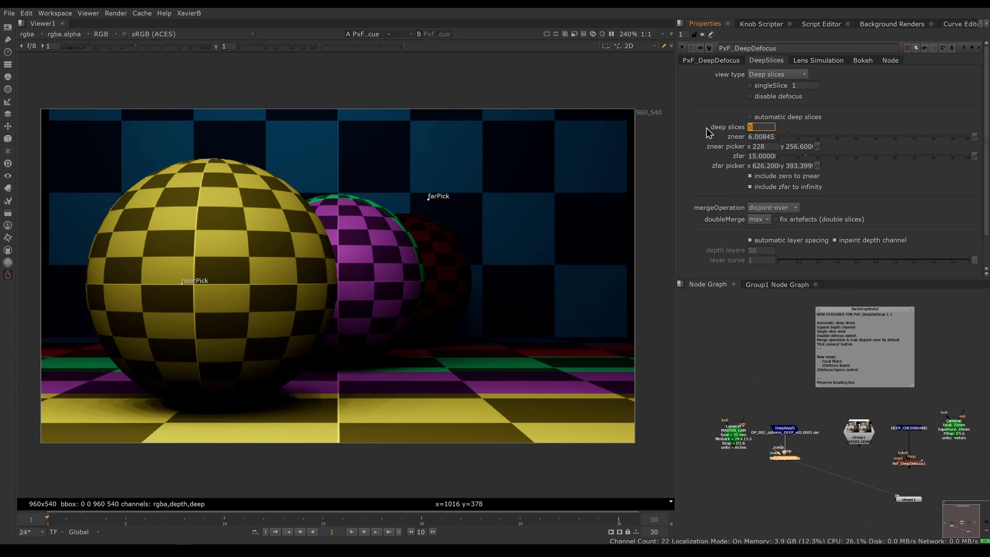
pyautogui.write('4')
pyautogui.press('Return')
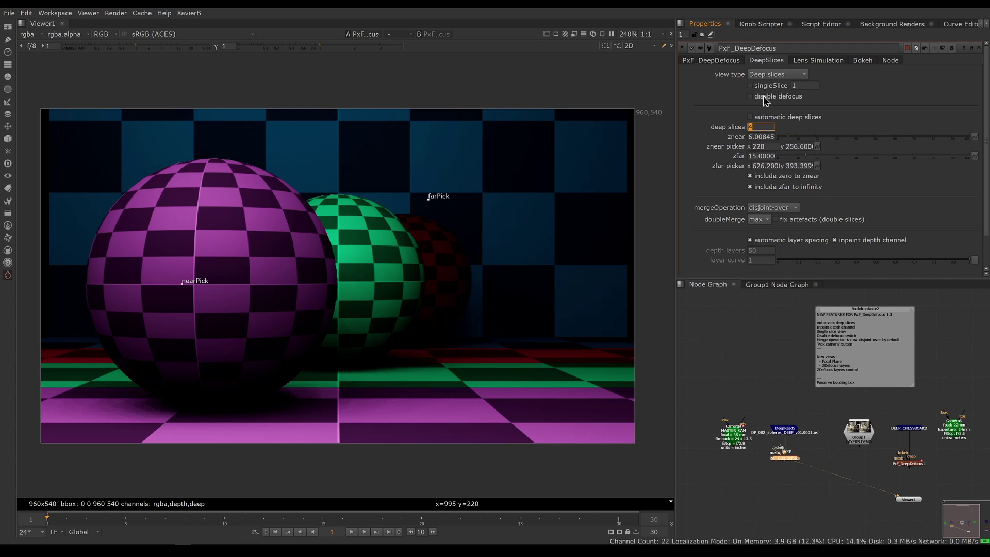
# - Return view type to Result and show single slice 2, the blue sphere
pyautogui.click(774, 74)
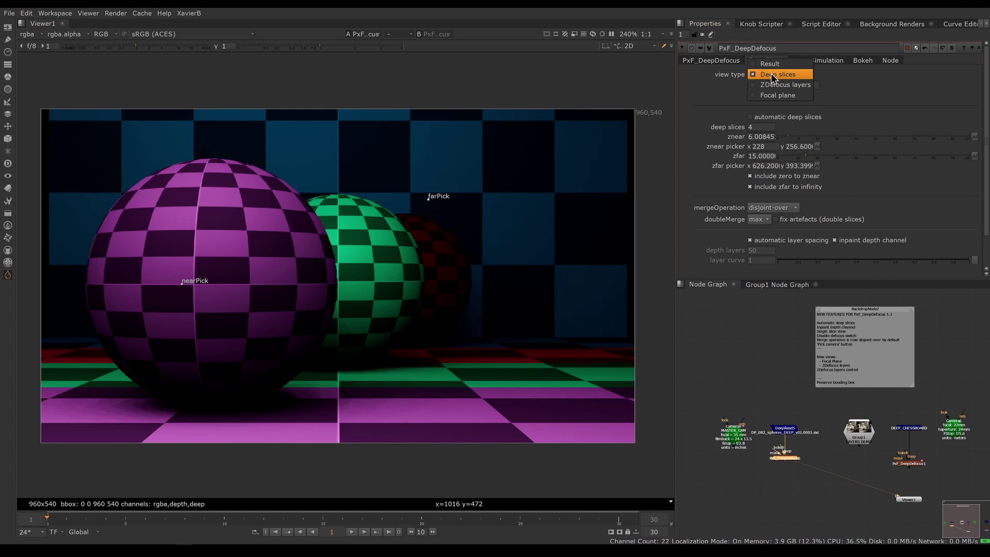
pyautogui.click(771, 67)
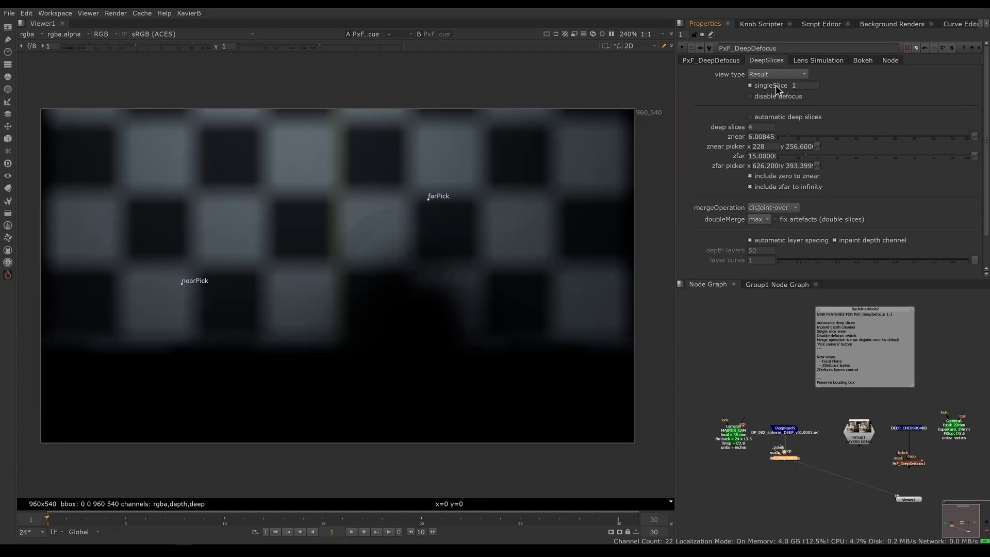
pyautogui.keyDown('ctrl'); pyautogui.moveTo(201, 147); pyautogui.dragTo(374, 309); pyautogui.keyUp('ctrl')
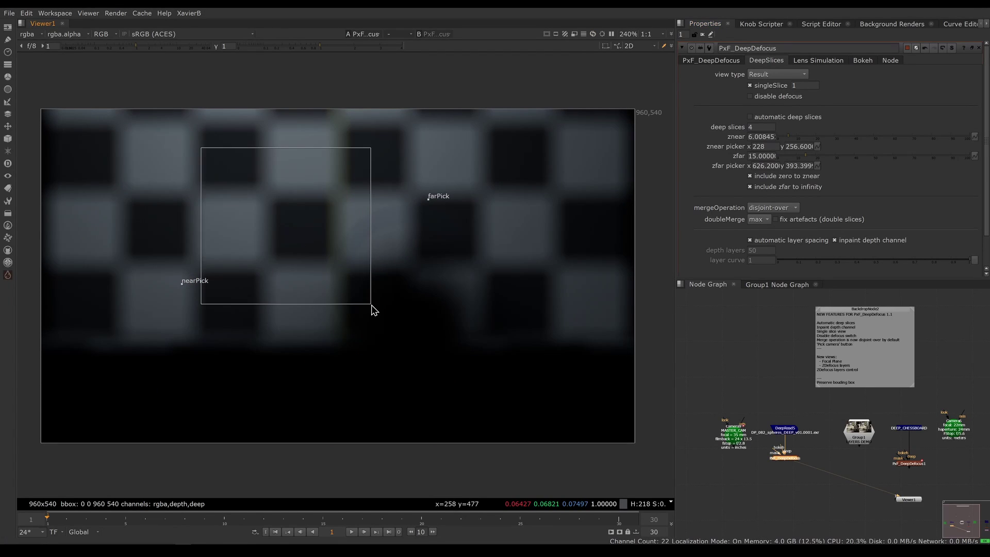
pyautogui.click(779, 85)
pyautogui.write('2')
pyautogui.press('Return')
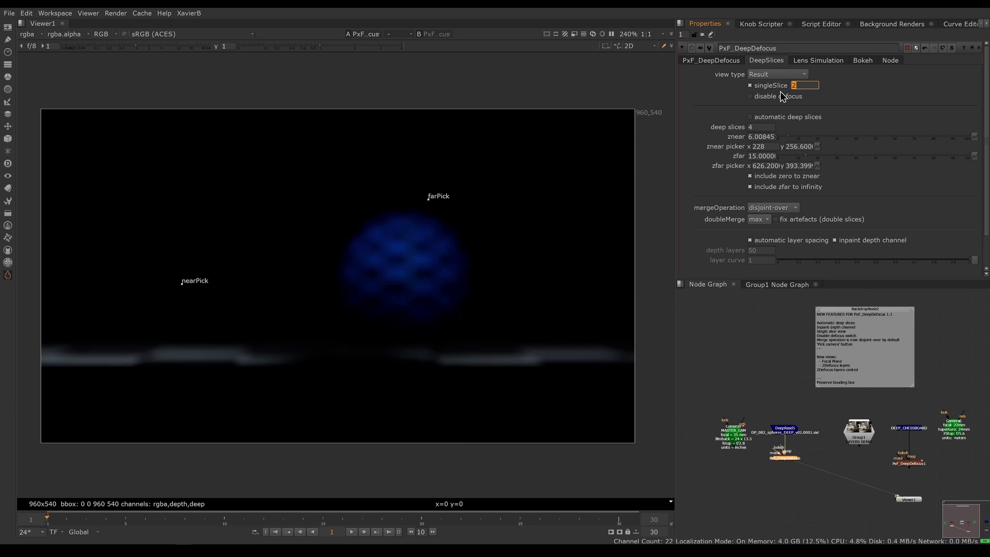
# - Step through slices 3, 1 and back to 2, sampling the blue sphere's colours
pyautogui.write('3')
pyautogui.press('Return')
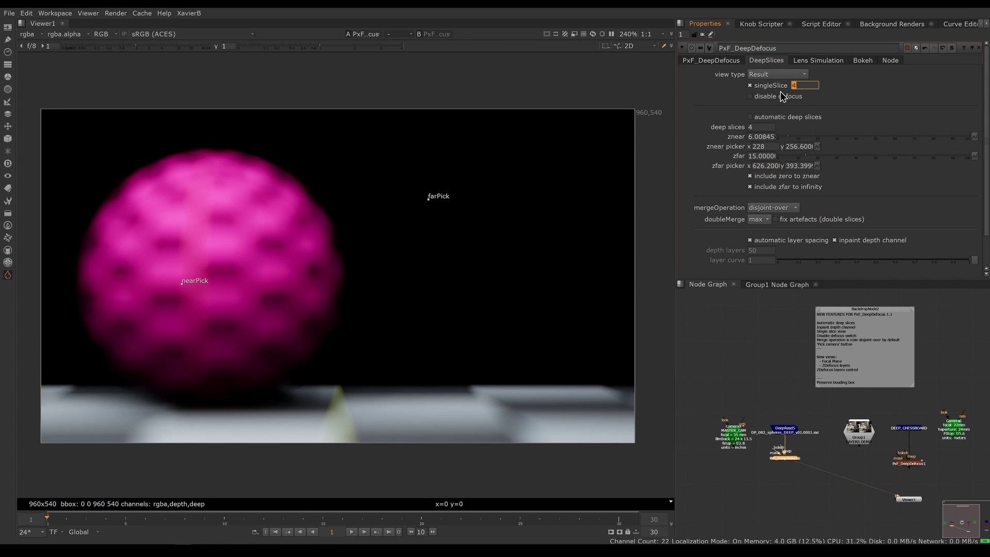
pyautogui.press('Down')
pyautogui.press('Down')
pyautogui.press('Down')
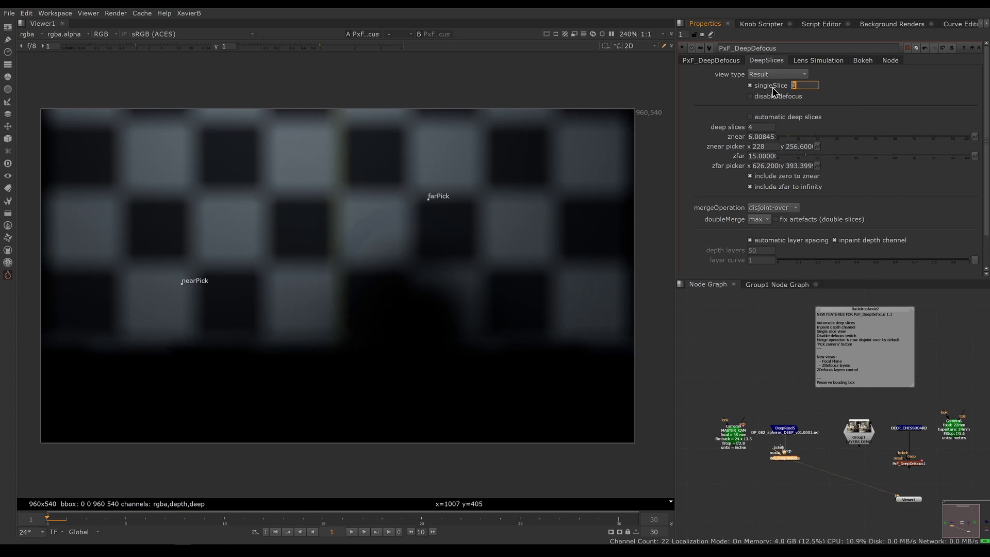
pyautogui.press('Up')
pyautogui.press('Up')
pyautogui.press('Up')
pyautogui.press('Down')
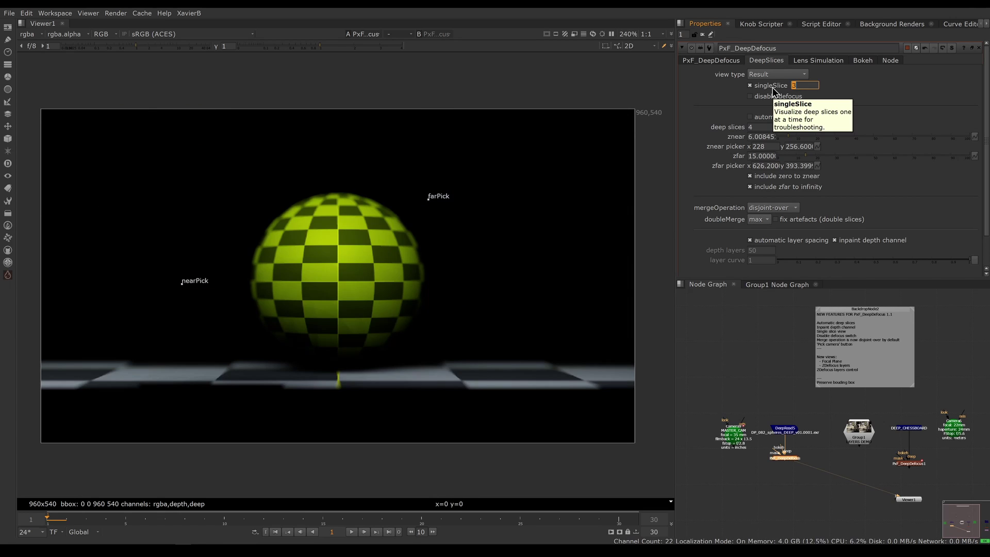
pyautogui.press('Down')
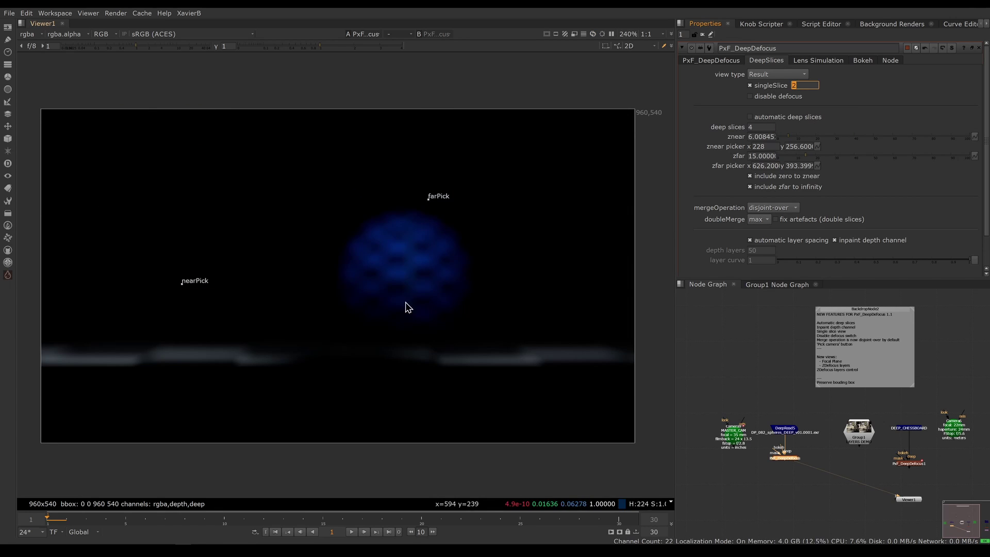
pyautogui.moveTo(346, 228)
pyautogui.keyDown('ctrl'); pyautogui.keyDown('shift'); pyautogui.mouseDown()
pyautogui.moveTo(426, 355)
pyautogui.moveTo(410, 352)
pyautogui.mouseUp(); pyautogui.keyUp('shift'); pyautogui.keyUp('ctrl')
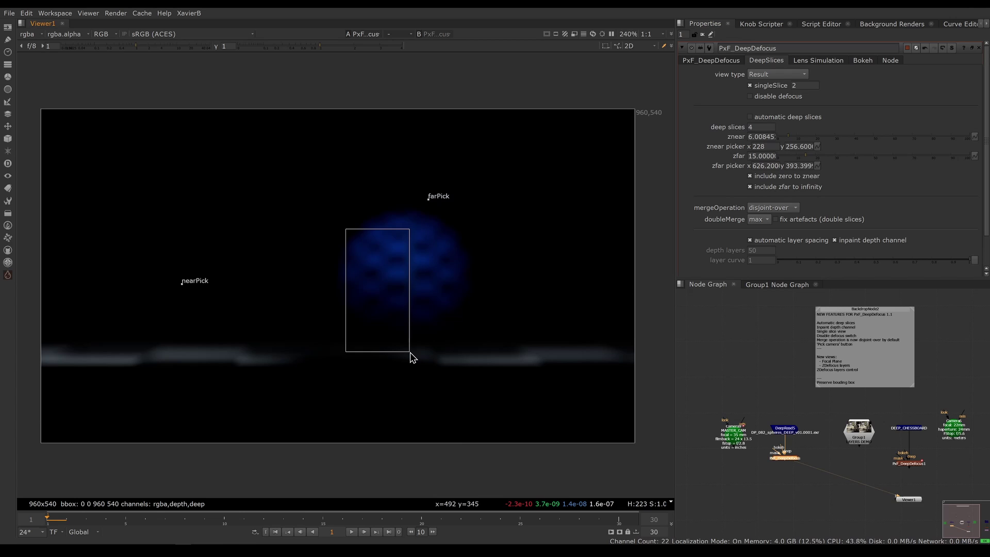
pyautogui.keyDown('ctrl'); pyautogui.rightClick(402, 358); pyautogui.keyUp('ctrl')
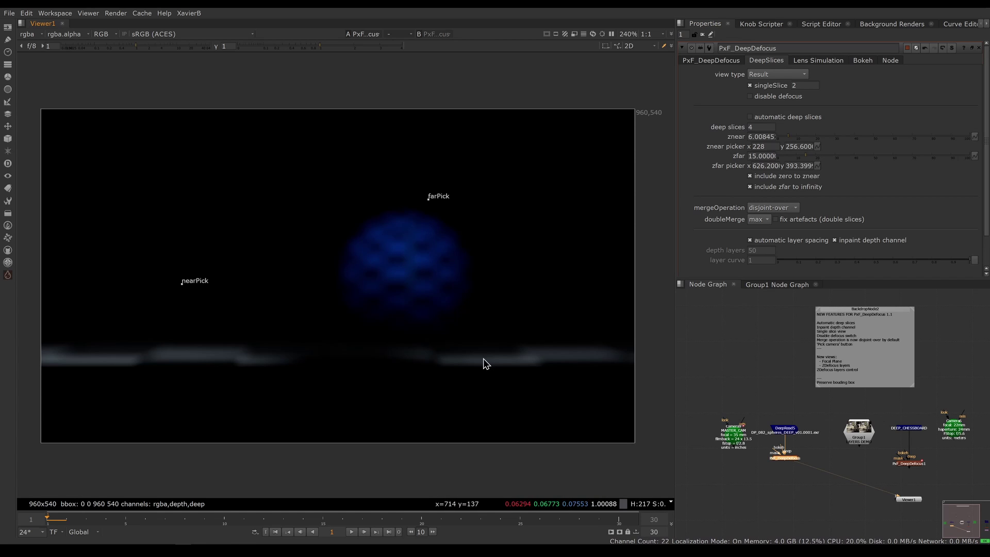
# - Enter slices 3, 1, 3, then 4 to isolate the pink foreground sphere
pyautogui.doubleClick(805, 85)
pyautogui.write('3')
pyautogui.press('Return')
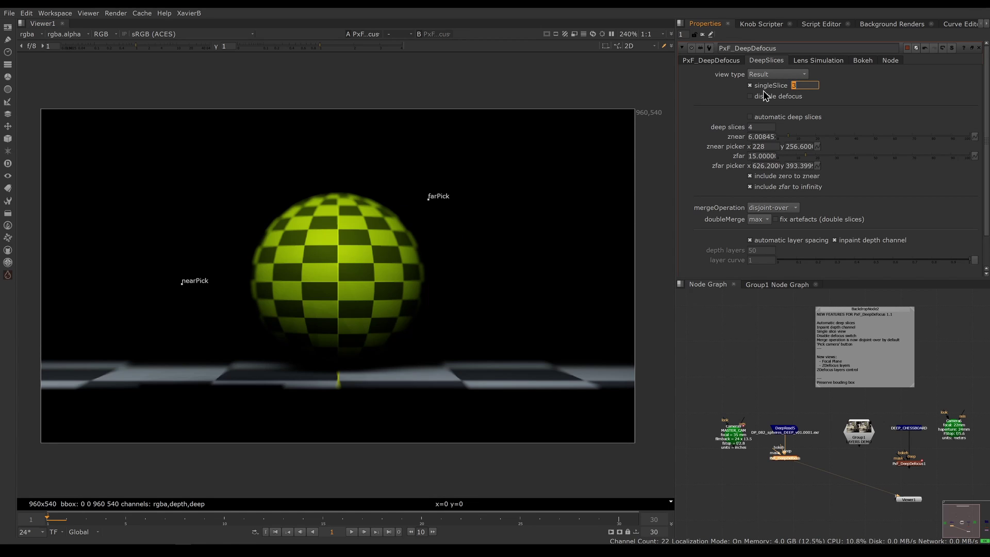
pyautogui.write('1')
pyautogui.press('Return')
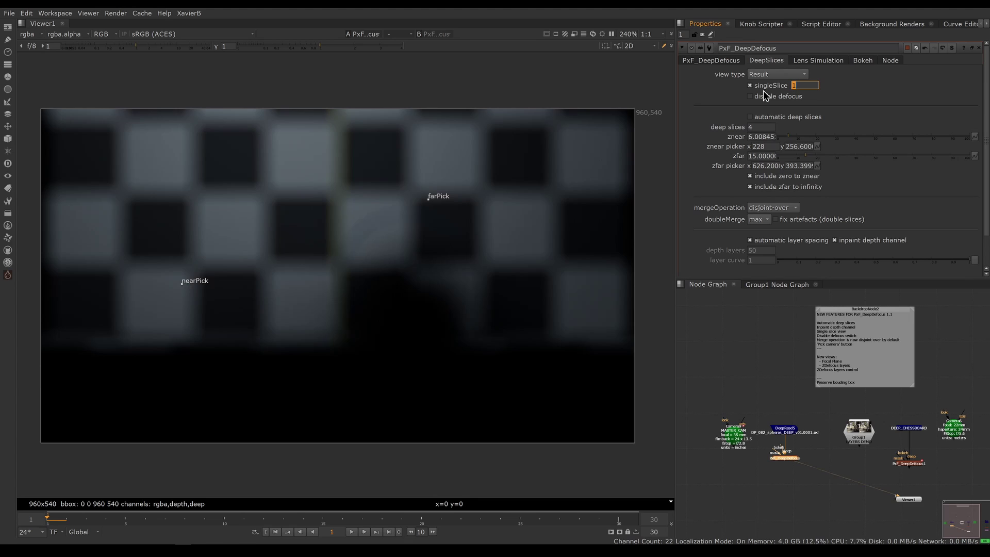
pyautogui.write('3')
pyautogui.press('Return')
pyautogui.write('4')
pyautogui.press('Return')
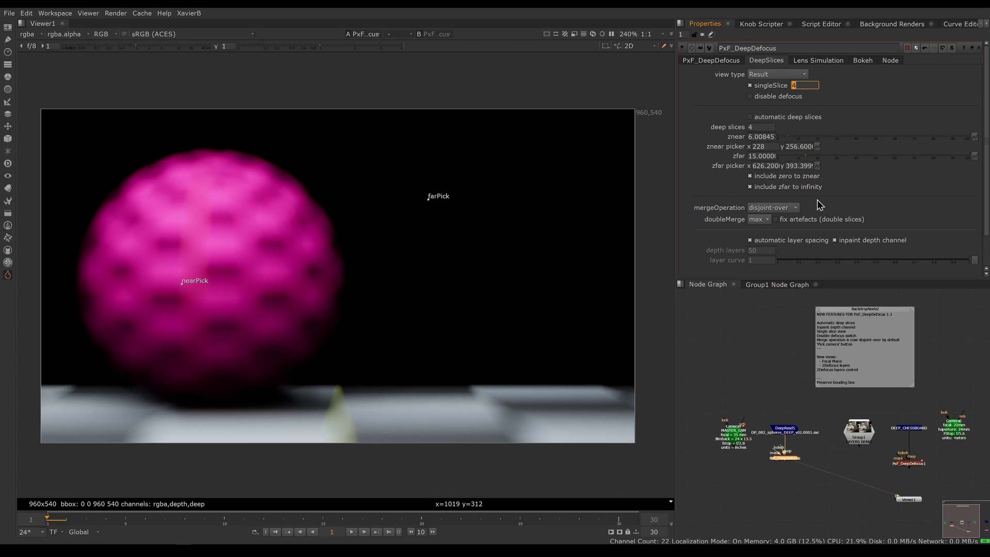
pyautogui.click(793, 208)
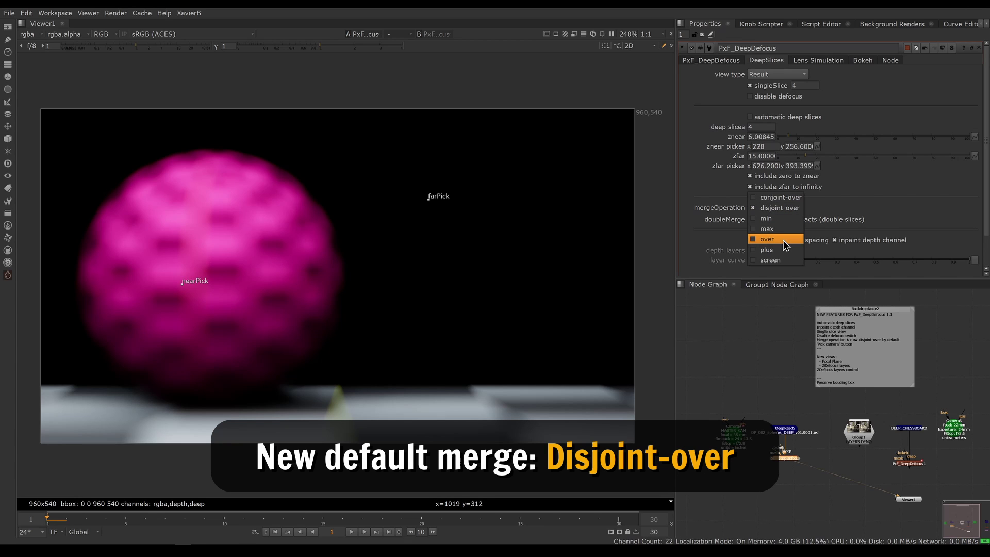
# - Keep disjoint-over merging, turn off singleSlice, and sample the full three-sphere image
pyautogui.click(858, 197)
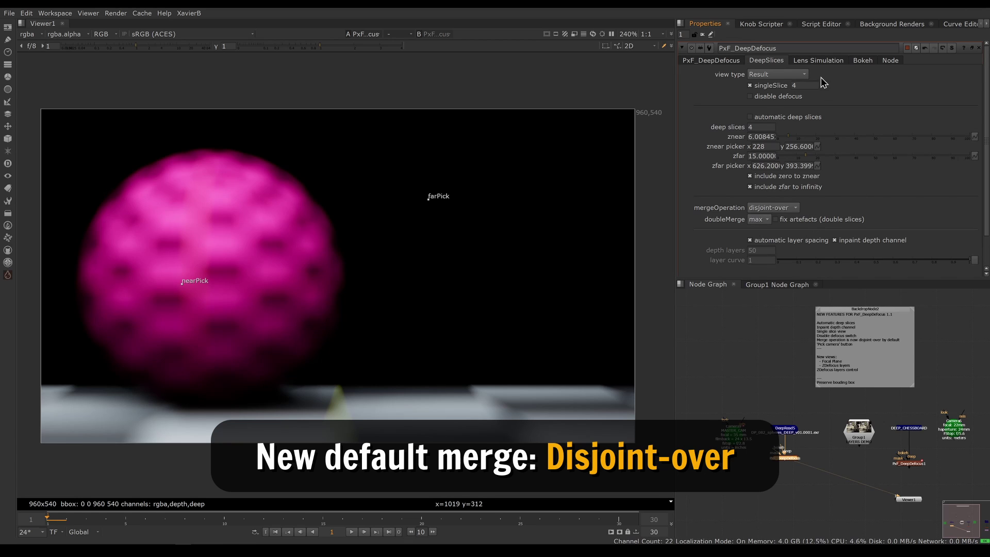
pyautogui.click(768, 87)
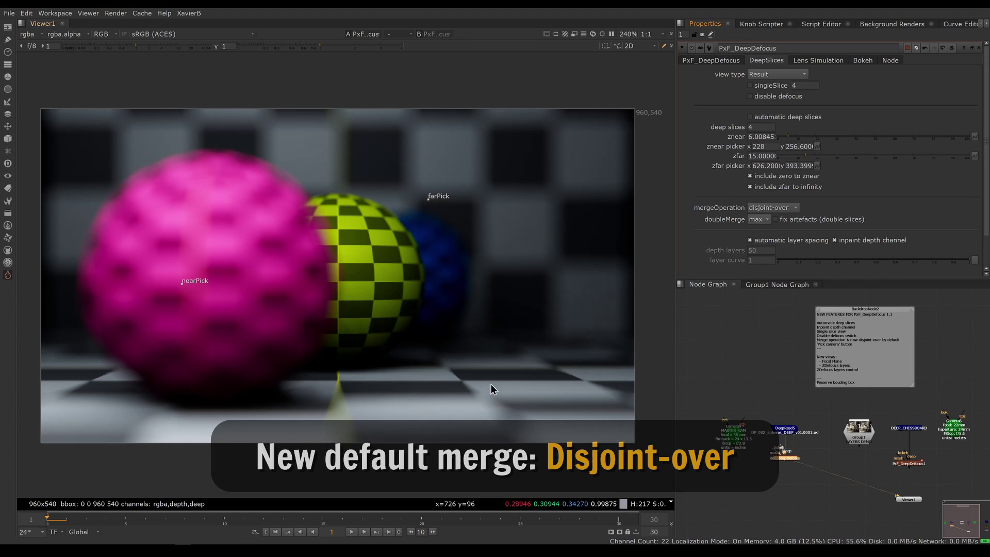
pyautogui.moveTo(428, 354); pyautogui.dragTo(521, 423)
pyautogui.moveTo(486, 182); pyautogui.dragTo(547, 256)
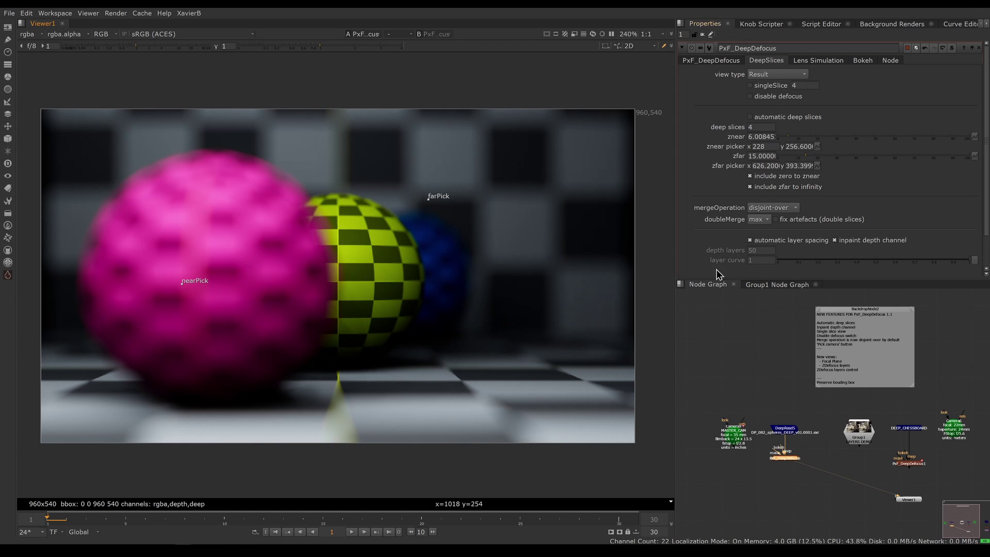
# - Compare over merging on the zoomed floor, restore disjoint-over, and fit the frame
pyautogui.click(786, 209)
pyautogui.click(767, 240)
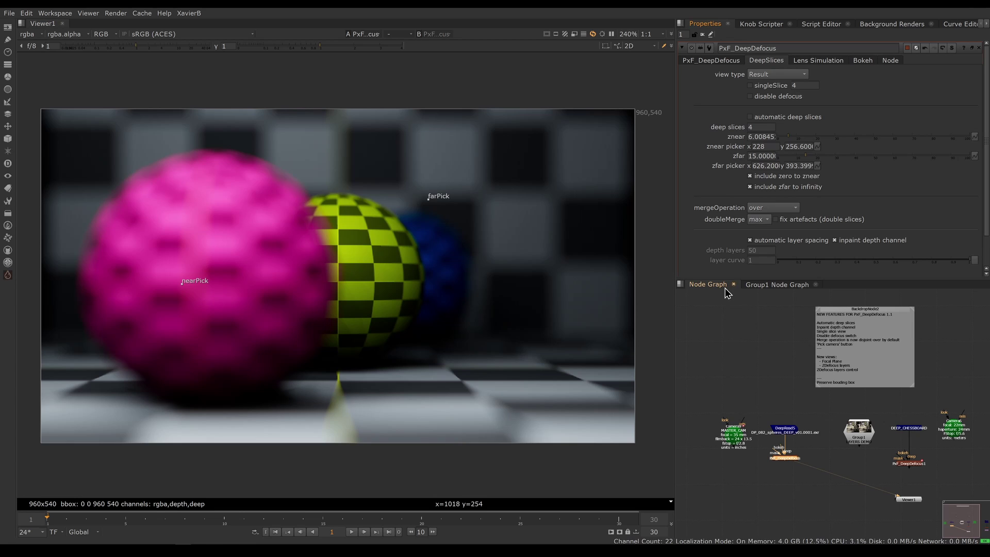
pyautogui.scroll(2, 452, 391)
pyautogui.scroll(2, 452, 390)
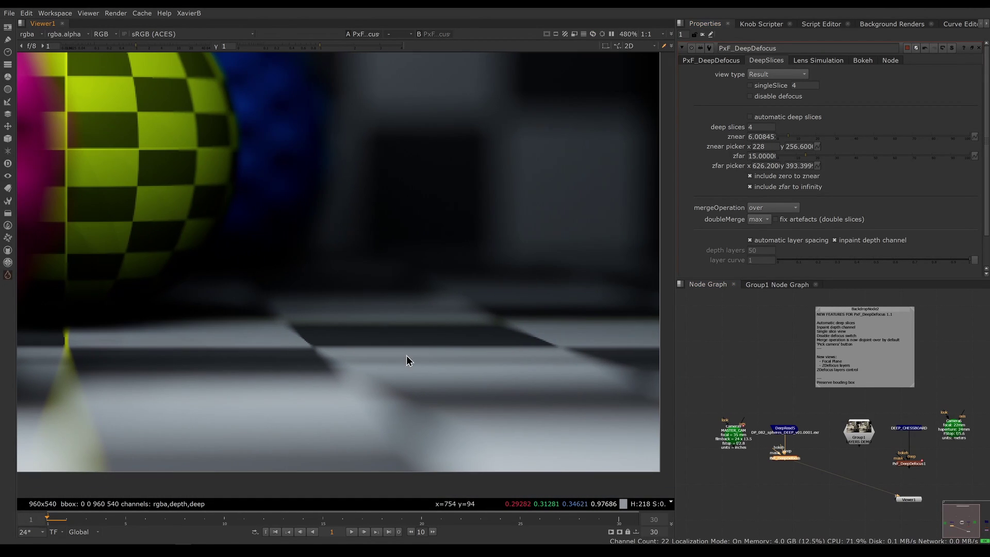
pyautogui.moveTo(320, 328); pyautogui.dragTo(588, 383)
pyautogui.click(778, 209)
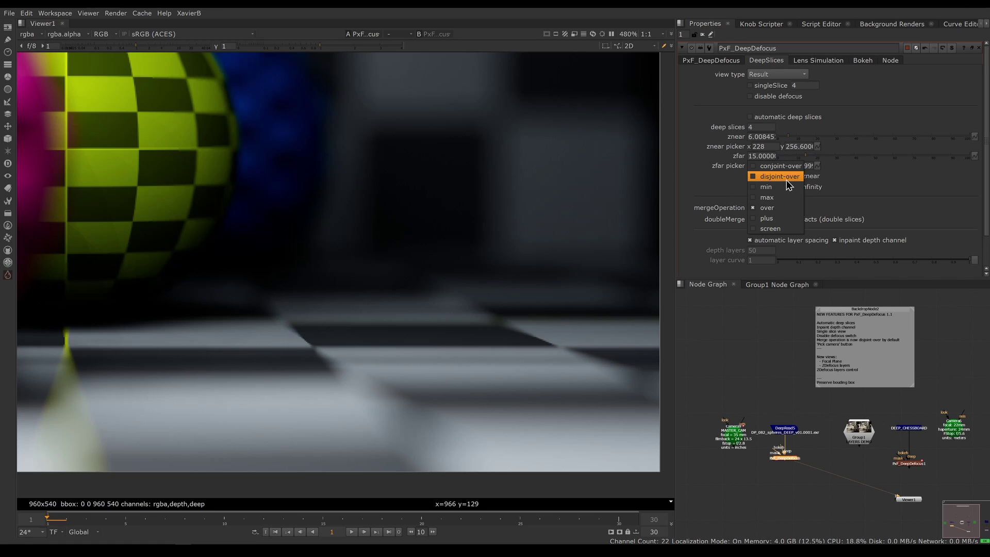
pyautogui.click(767, 172)
pyautogui.press('f')
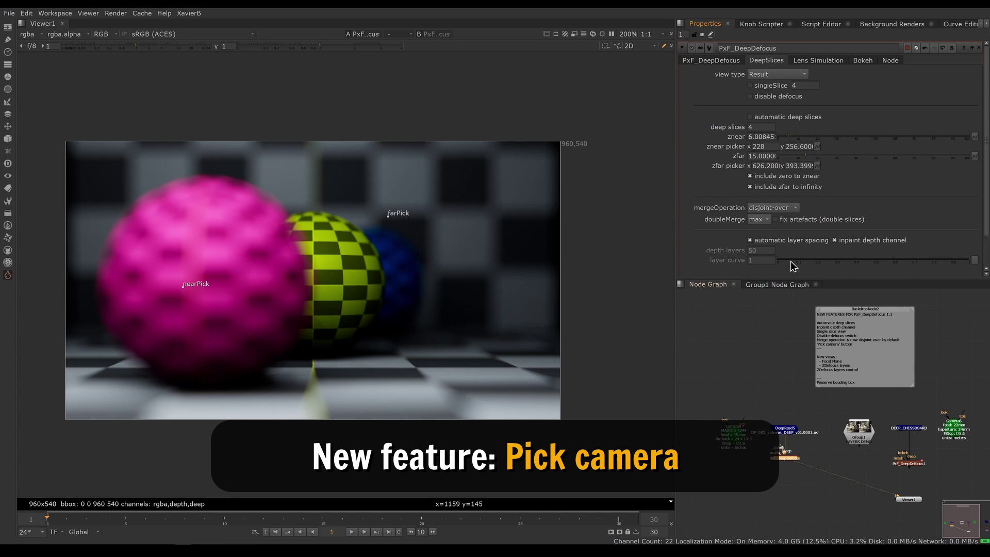
# - Enable lens simulation with the world scale set to inch
pyautogui.click(823, 62)
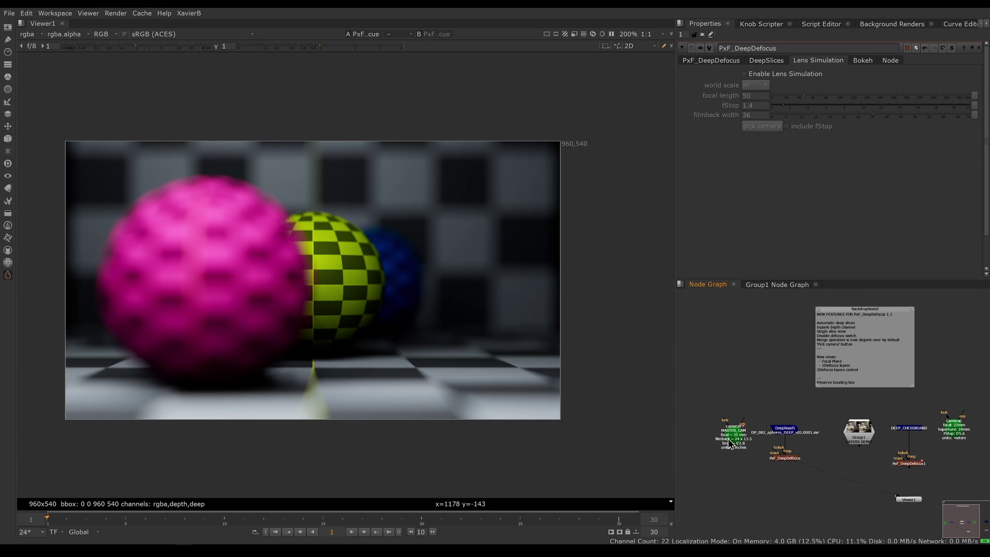
pyautogui.scroll(5, 730, 443)
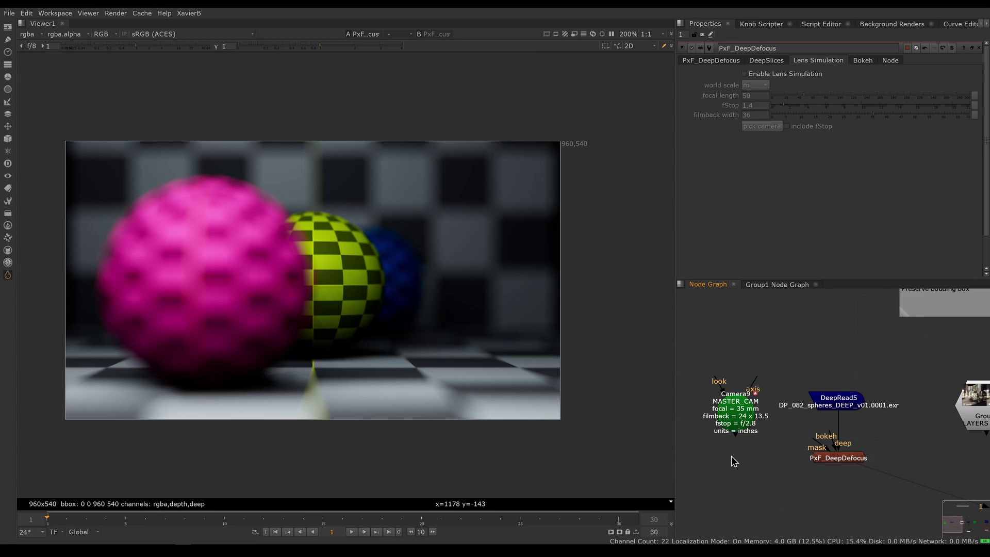
pyautogui.click(778, 75)
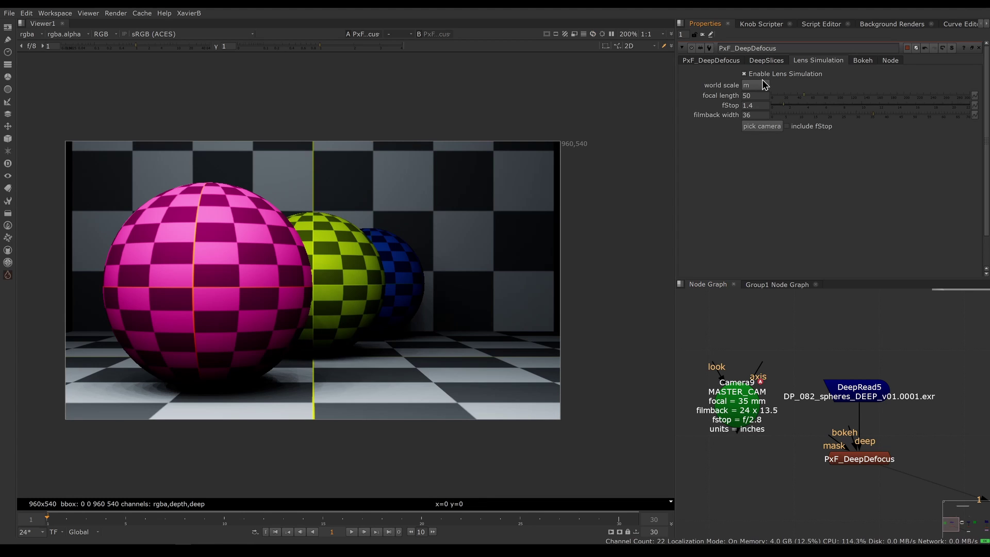
pyautogui.click(757, 85)
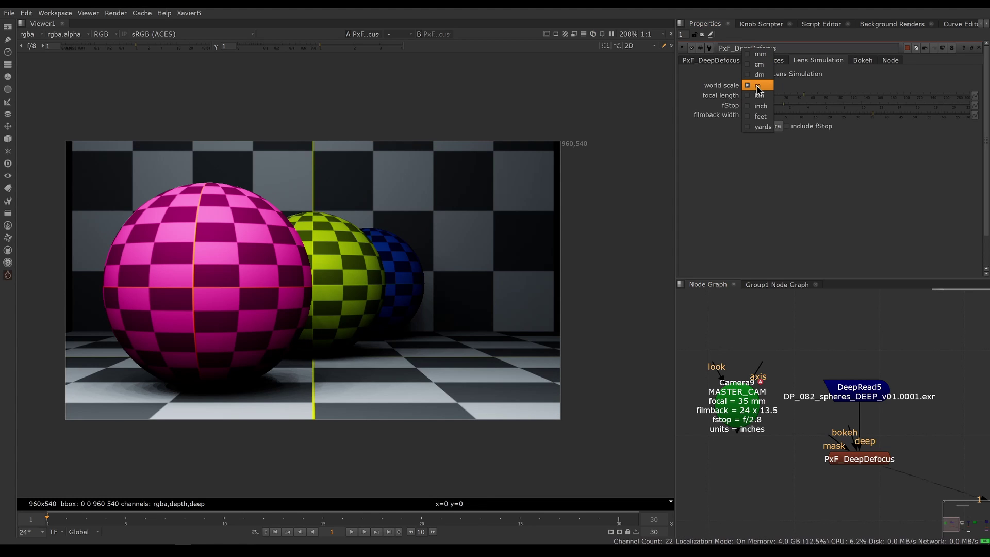
pyautogui.click(758, 106)
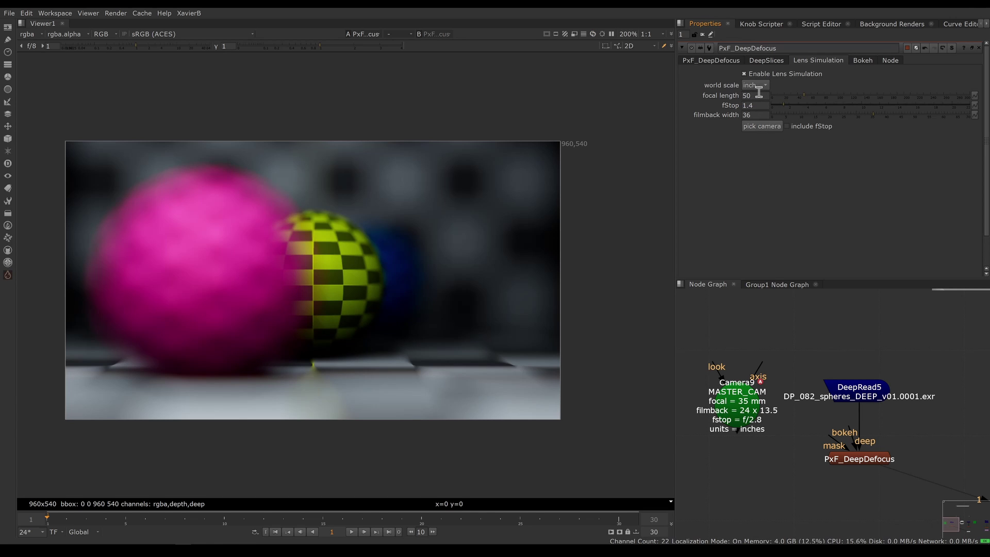
pyautogui.doubleClick(752, 115)
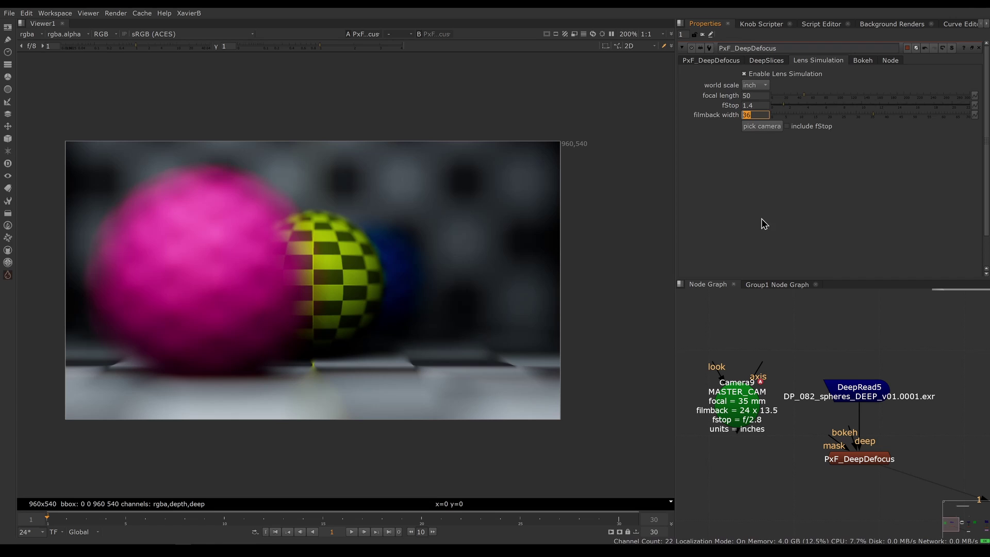
# - Include fStop and pick focal length 35, fStop 2.8 and filmback 24 from MASTER_CAM
pyautogui.click(788, 126)
pyautogui.click(735, 414)
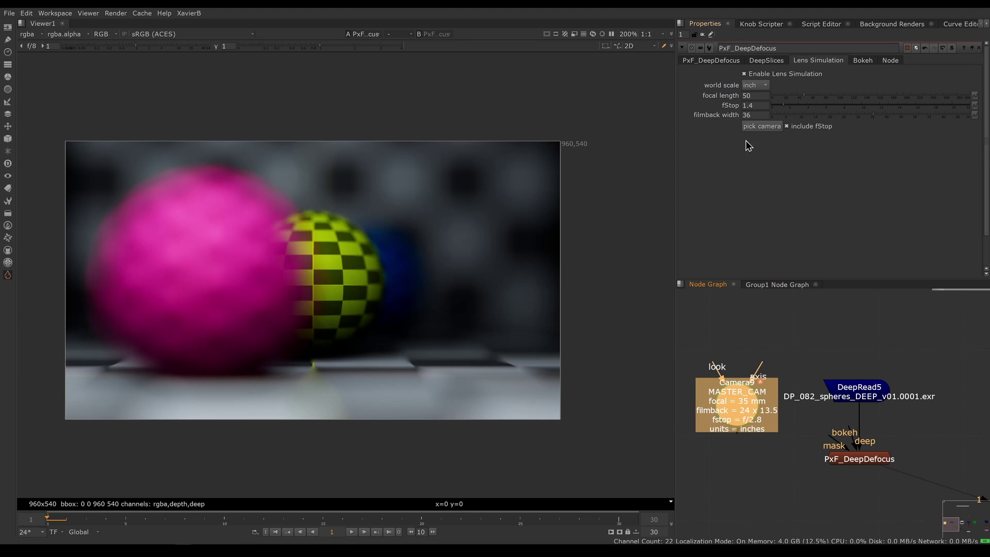
pyautogui.click(761, 128)
pyautogui.doubleClick(761, 105)
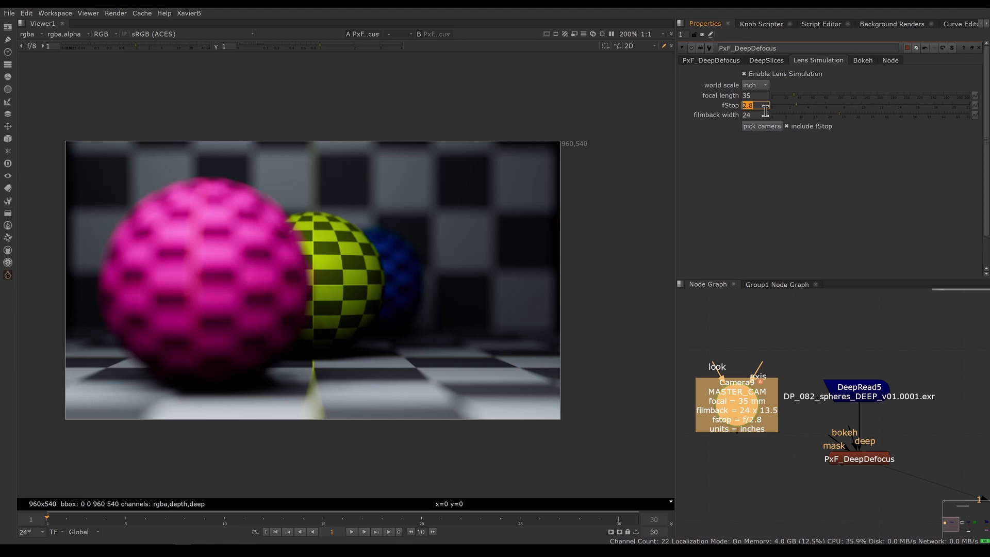
pyautogui.press('Tab')
pyautogui.moveTo(732, 419)
pyautogui.mouseDown()
pyautogui.moveTo(739, 406)
pyautogui.moveTo(738, 420)
pyautogui.mouseUp()
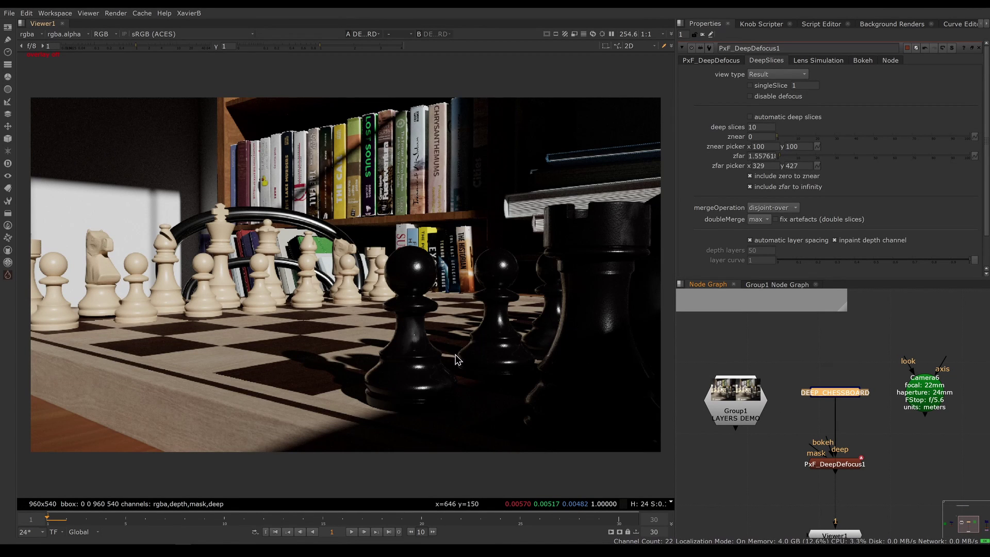
# - View PxF_DeepDefocus1's chessboard output and set view type to Deep slices
pyautogui.keyDown('ctrl'); pyautogui.keyDown('shift'); pyautogui.moveTo(166, 195); pyautogui.dragTo(476, 372); pyautogui.keyUp('shift'); pyautogui.keyUp('ctrl')
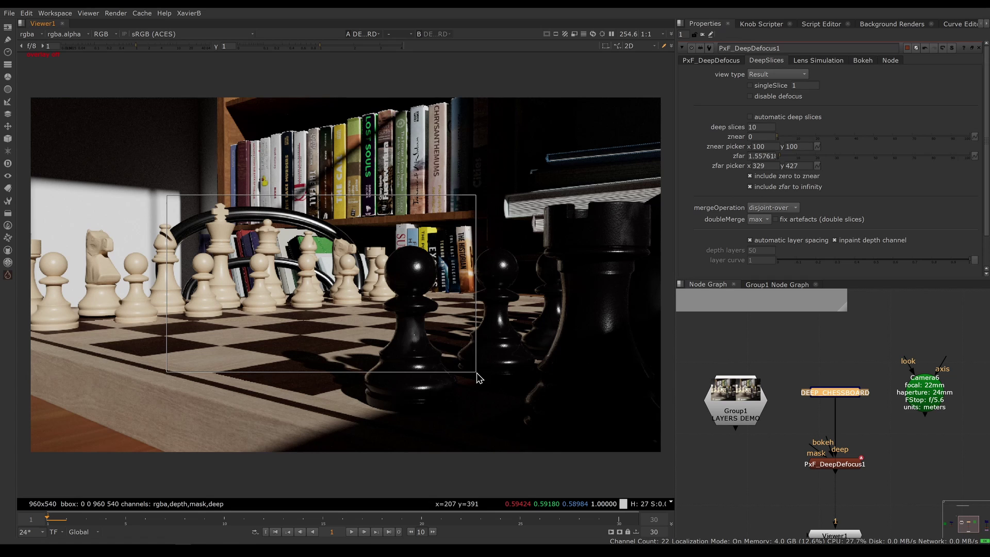
pyautogui.keyDown('ctrl'); pyautogui.rightClick(480, 379); pyautogui.keyUp('ctrl')
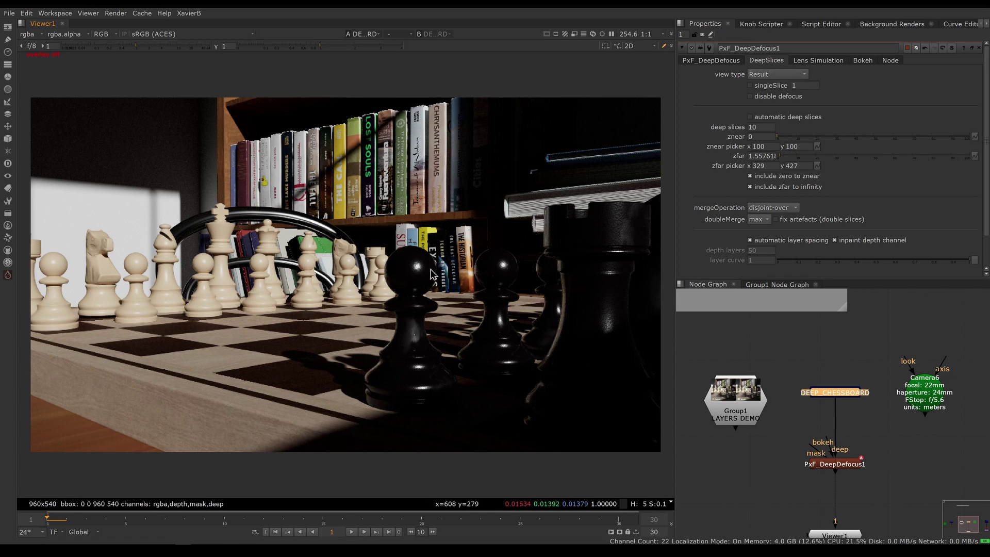
pyautogui.click(840, 465)
pyautogui.press('1')
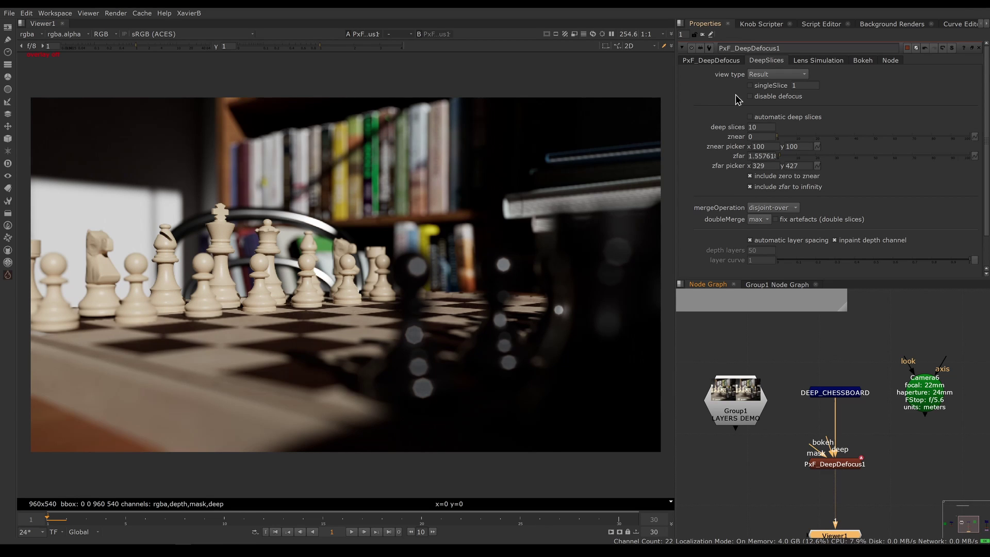
pyautogui.click(773, 75)
pyautogui.click(774, 86)
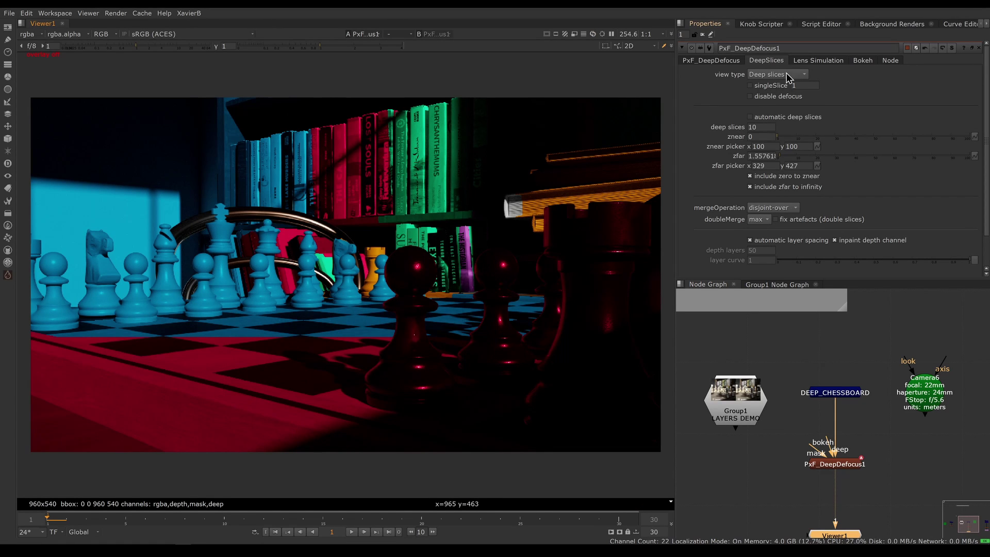
# - Set view type to Focal plane and sample the books and chessboard across frames
pyautogui.click(788, 76)
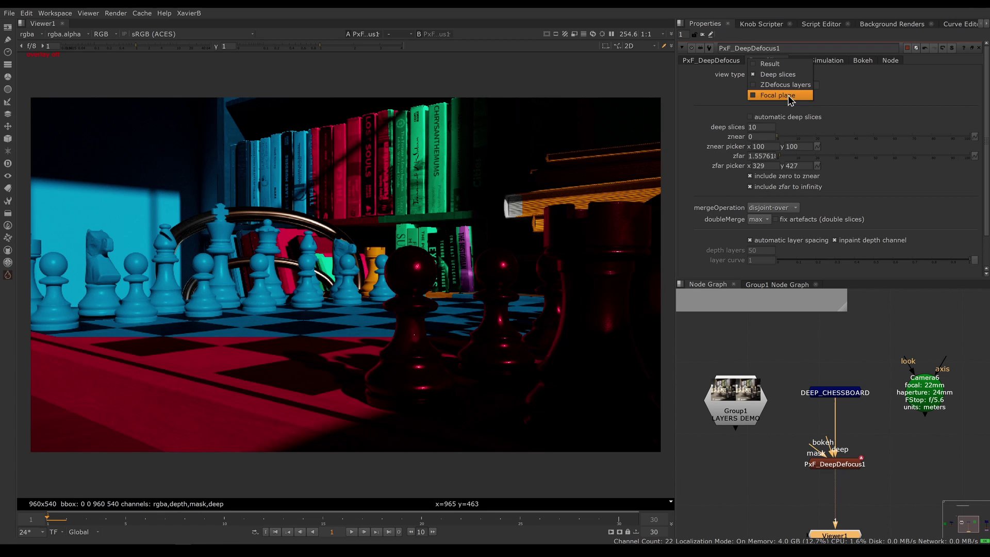
pyautogui.click(779, 95)
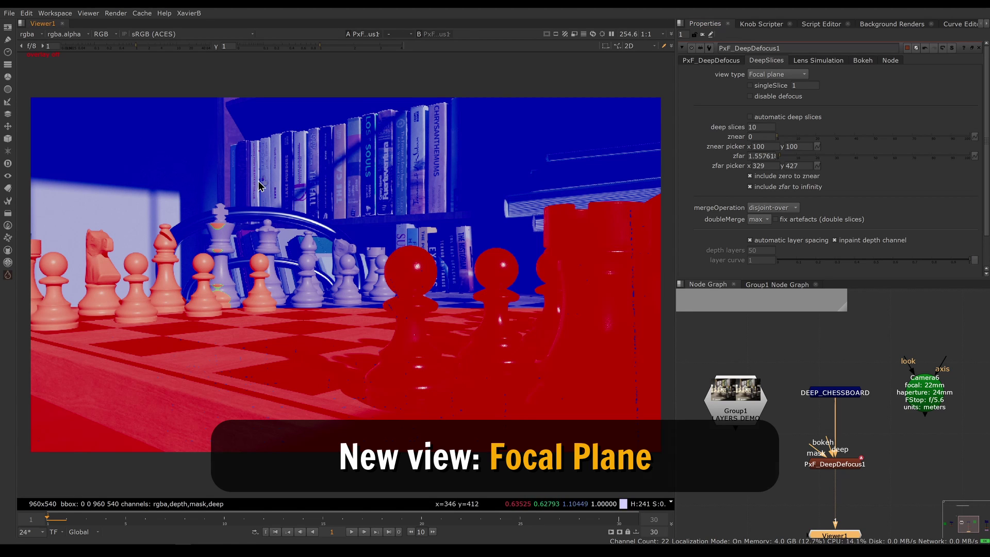
pyautogui.keyDown('ctrl'); pyautogui.keyDown('shift'); pyautogui.moveTo(253, 175); pyautogui.dragTo(301, 227); pyautogui.keyUp('shift'); pyautogui.keyUp('ctrl')
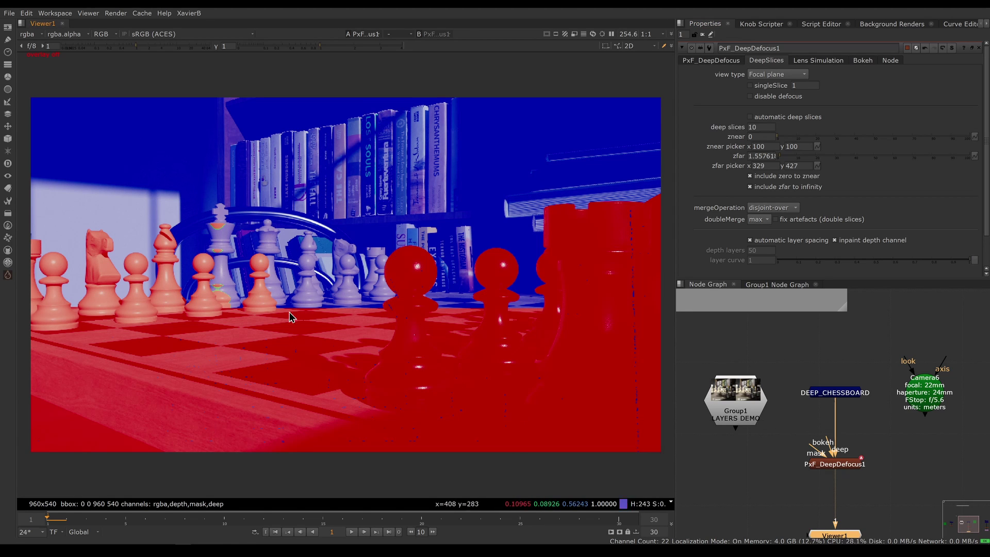
pyautogui.keyDown('ctrl'); pyautogui.keyDown('shift'); pyautogui.moveTo(222, 318); pyautogui.dragTo(287, 401); pyautogui.keyUp('shift'); pyautogui.keyUp('ctrl')
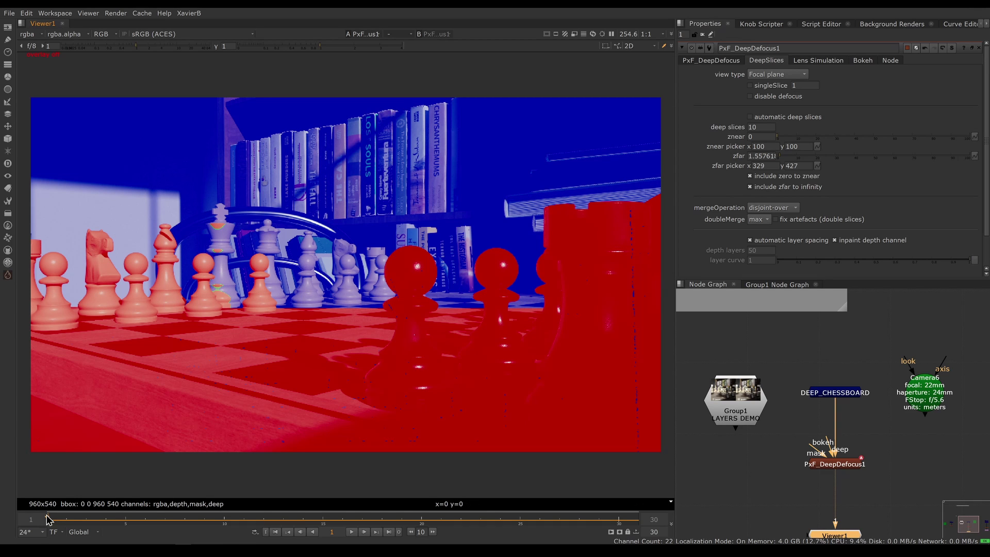
pyautogui.moveTo(48, 520)
pyautogui.mouseDown()
pyautogui.moveTo(616, 529)
pyautogui.moveTo(47, 522)
pyautogui.mouseUp()
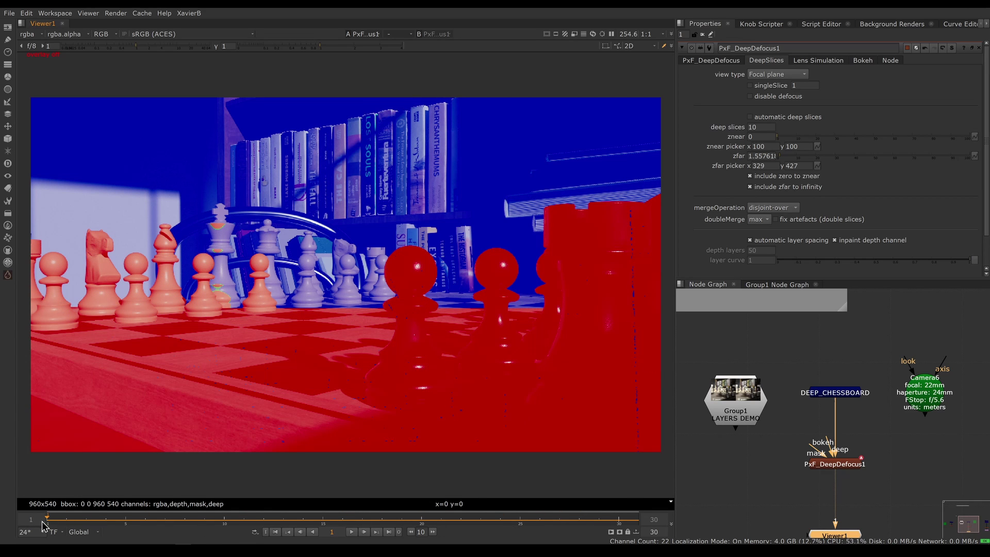
pyautogui.keyDown('ctrl'); pyautogui.keyDown('shift'); pyautogui.moveTo(193, 208); pyautogui.dragTo(247, 253); pyautogui.keyUp('shift'); pyautogui.keyUp('ctrl')
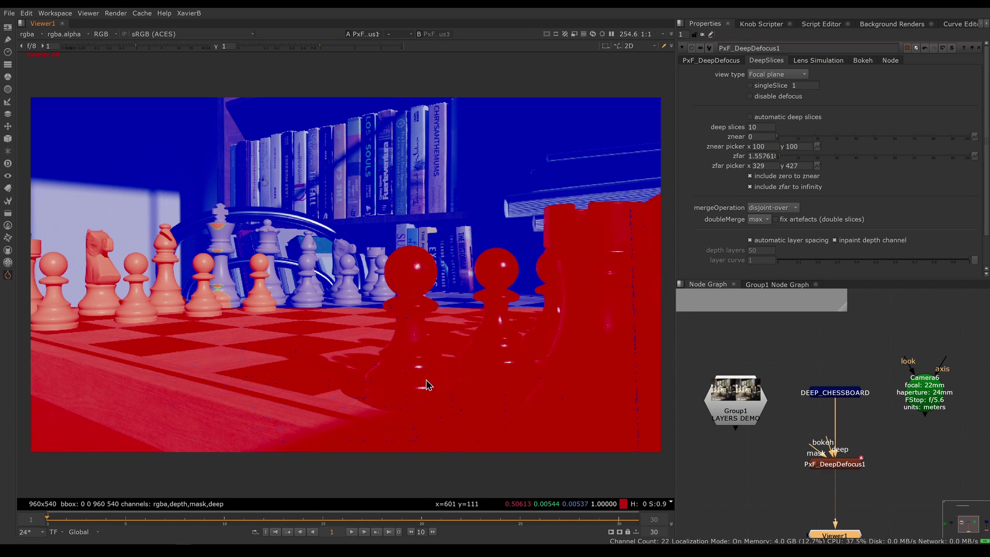
pyautogui.click(788, 76)
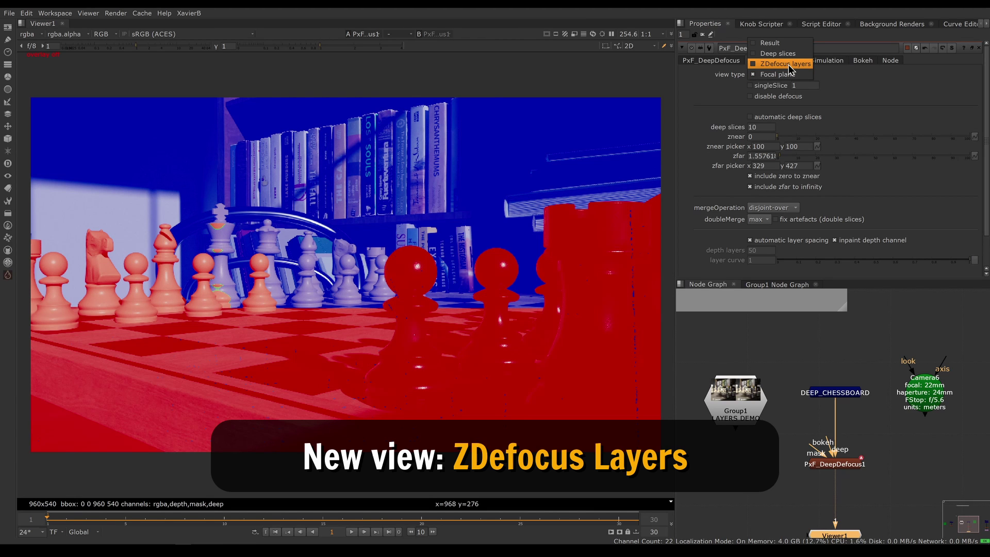
# - Show the ZDefocus layers view and sample pixel values on the blue background, red board and queen
pyautogui.click(788, 65)
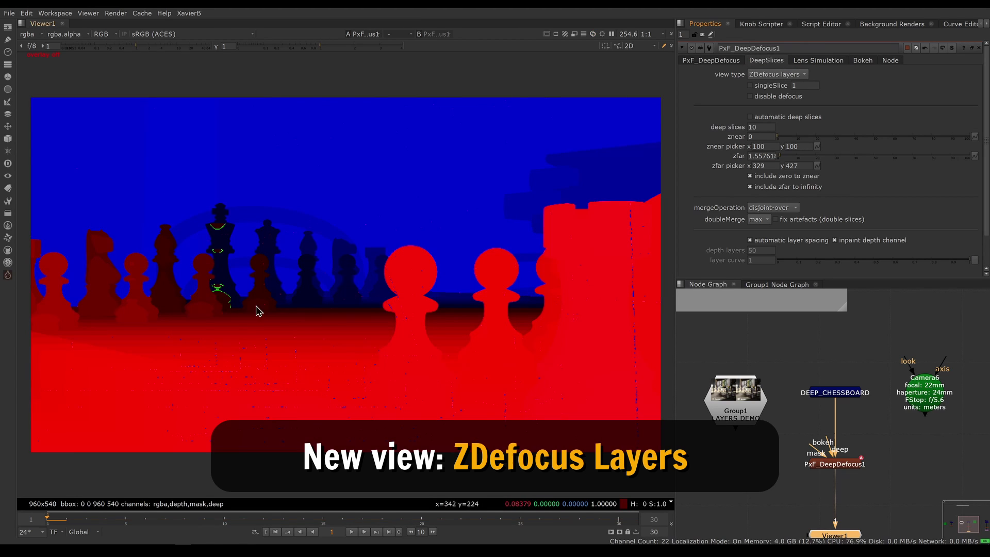
pyautogui.keyDown('ctrl'); pyautogui.keyDown('shift'); pyautogui.moveTo(256, 147); pyautogui.dragTo(307, 195); pyautogui.keyUp('shift'); pyautogui.keyUp('ctrl')
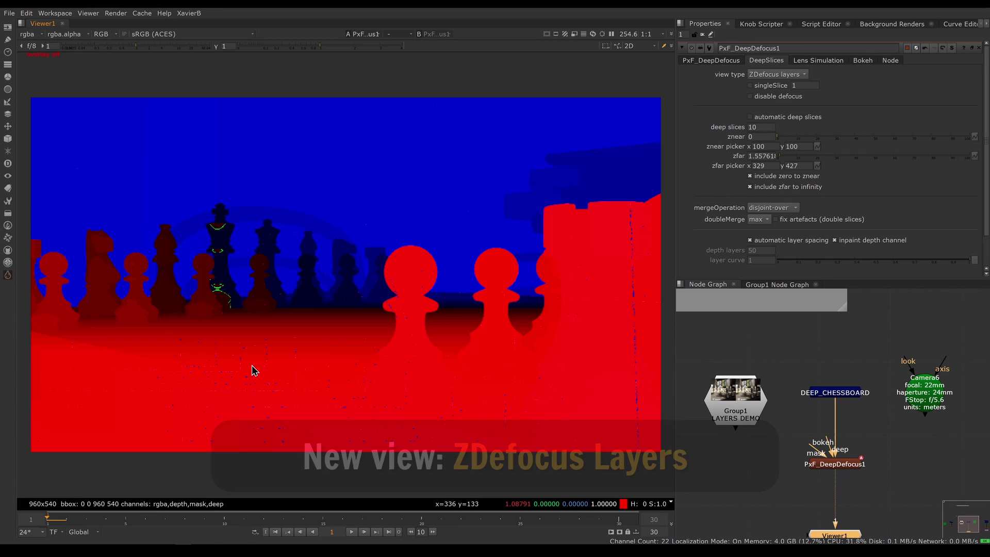
pyautogui.keyDown('ctrl'); pyautogui.keyDown('shift'); pyautogui.moveTo(227, 342); pyautogui.dragTo(307, 405); pyautogui.keyUp('shift'); pyautogui.keyUp('ctrl')
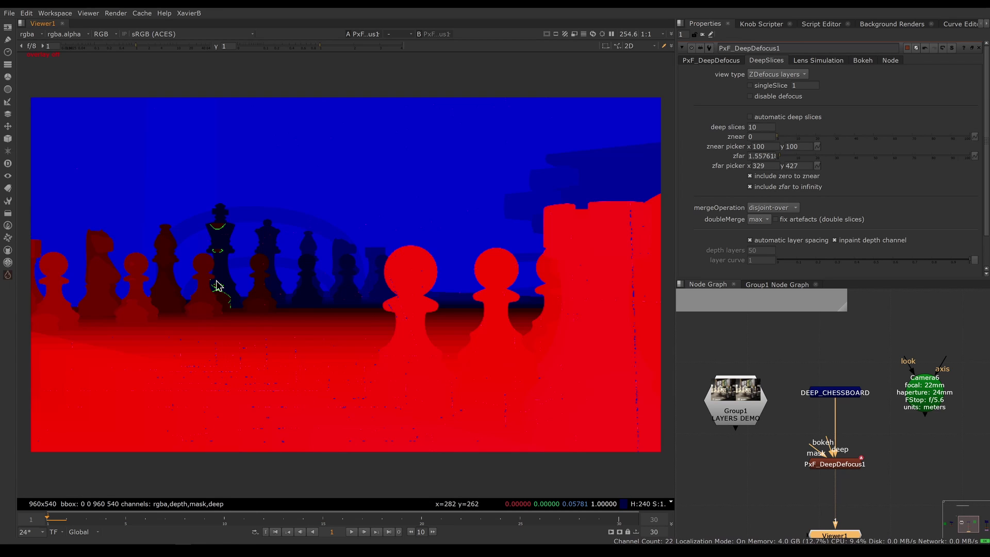
pyautogui.keyDown('ctrl'); pyautogui.keyDown('shift'); pyautogui.moveTo(217, 281); pyautogui.dragTo(233, 308); pyautogui.keyUp('shift'); pyautogui.keyUp('ctrl')
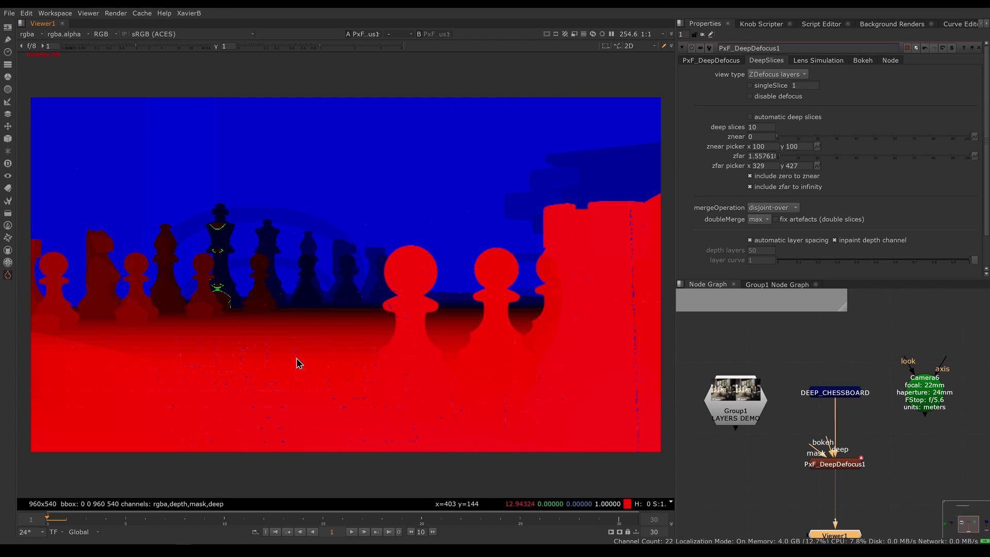
pyautogui.scroll(6, 299, 363)
pyautogui.keyDown('ctrl'); pyautogui.keyDown('shift'); pyautogui.moveTo(293, 345); pyautogui.dragTo(329, 365); pyautogui.keyUp('shift'); pyautogui.keyUp('ctrl')
pyautogui.keyDown('ctrl'); pyautogui.keyDown('shift'); pyautogui.moveTo(283, 309); pyautogui.dragTo(326, 328); pyautogui.keyUp('shift'); pyautogui.keyUp('ctrl')
pyautogui.keyDown('ctrl'); pyautogui.keyDown('shift'); pyautogui.moveTo(313, 285); pyautogui.dragTo(346, 295); pyautogui.keyUp('shift'); pyautogui.keyUp('ctrl')
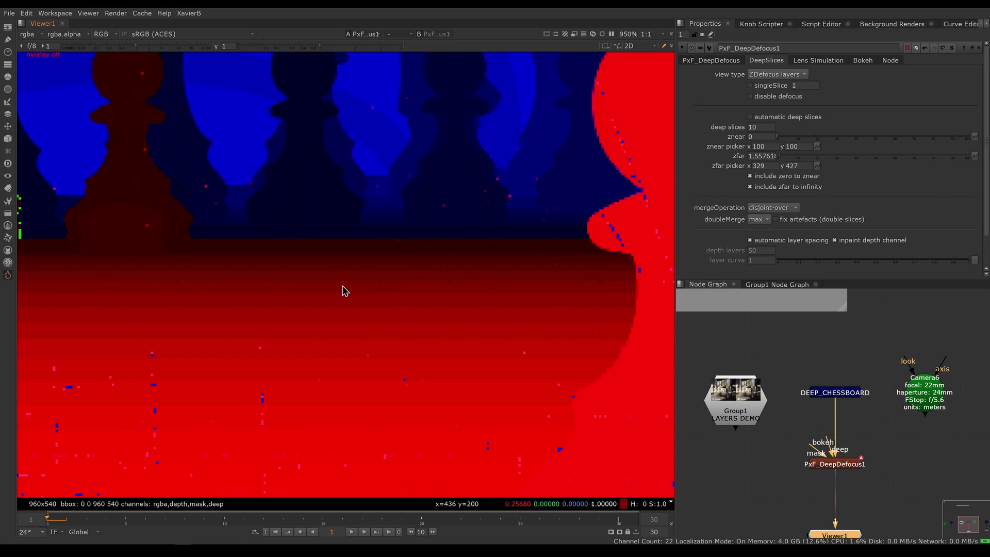
pyautogui.scroll(-6, 354, 338)
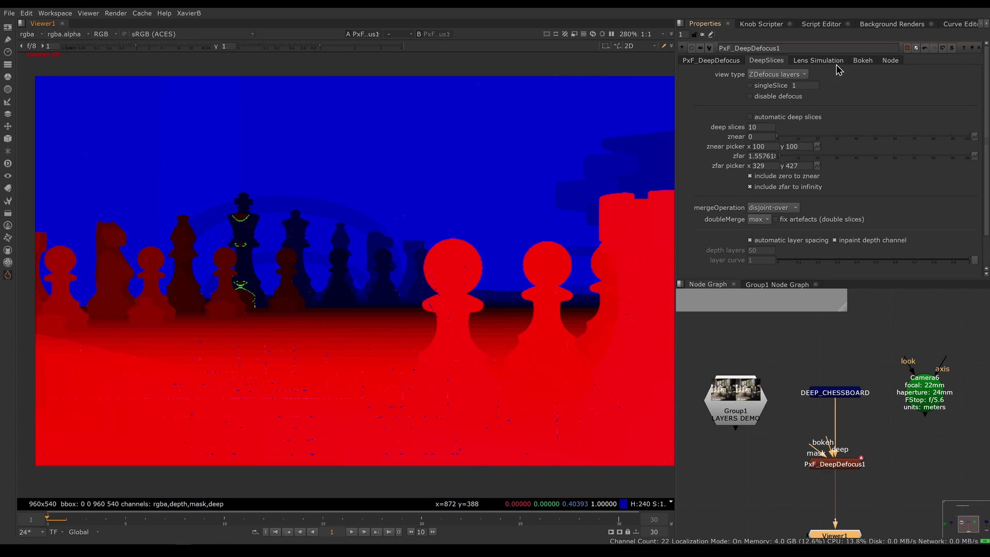
# - Compare briefly with the Deep slices view, then return to ZDefocus layers
pyautogui.click(776, 75)
pyautogui.click(773, 62)
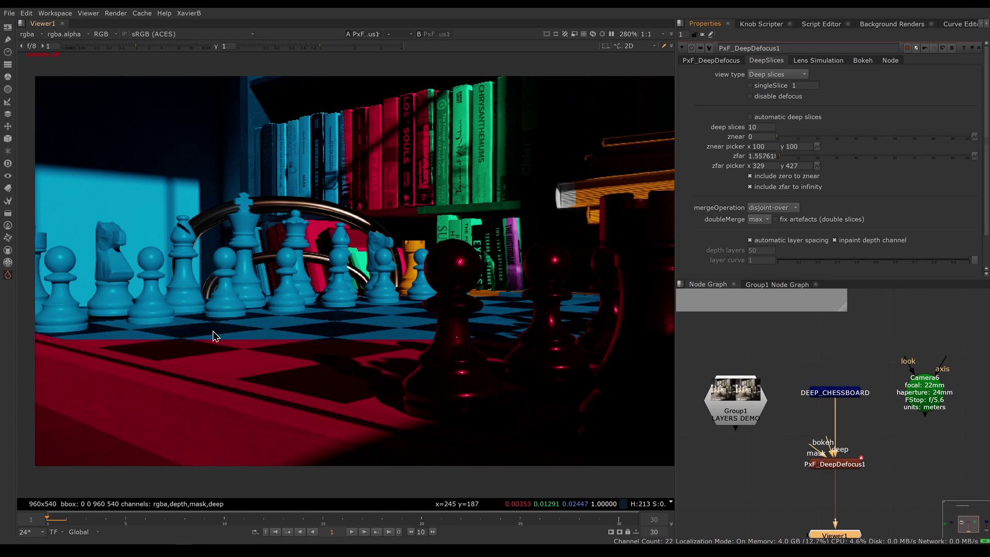
pyautogui.click(805, 74)
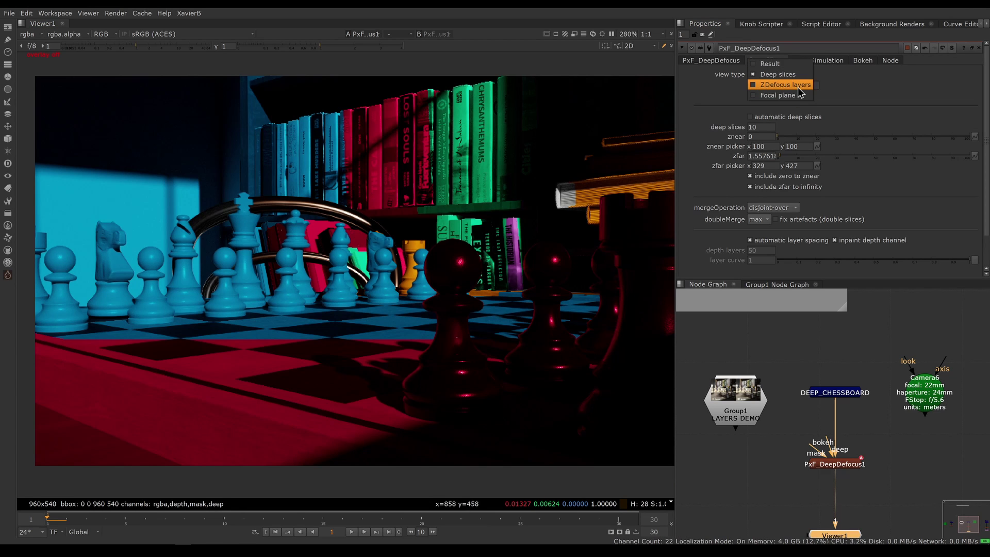
pyautogui.click(786, 85)
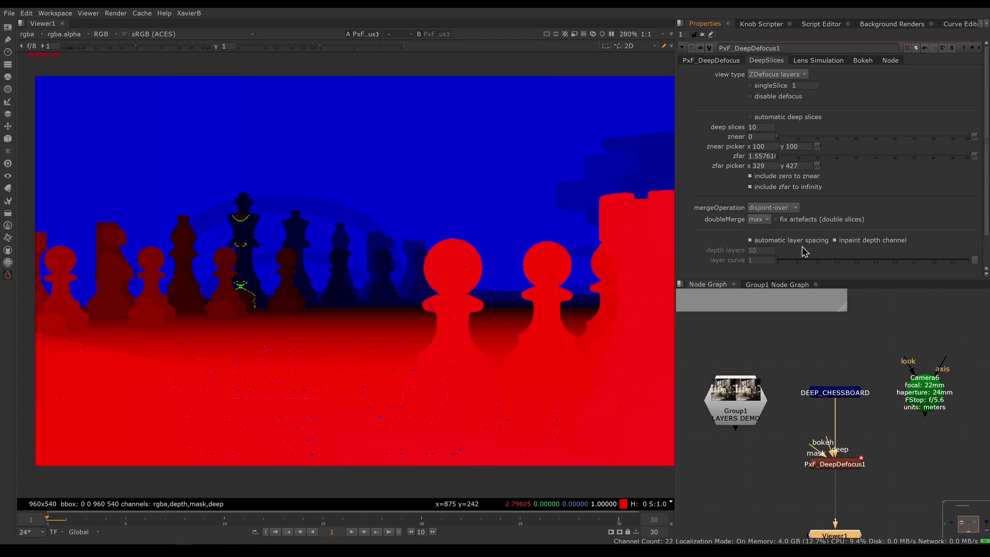
# - Disable automatic layer spacing and set depth layers to 10
pyautogui.click(757, 241)
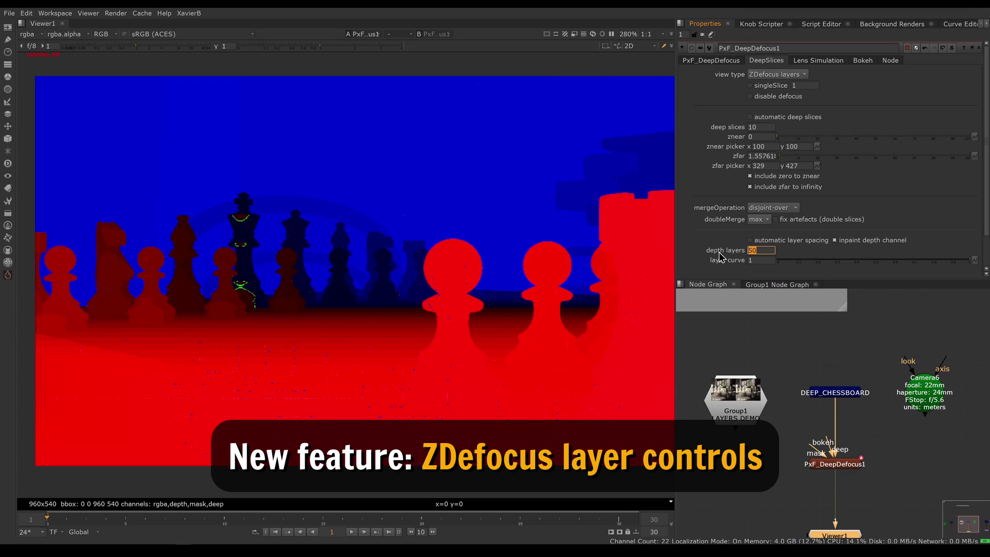
pyautogui.write('10')
pyautogui.press('Return')
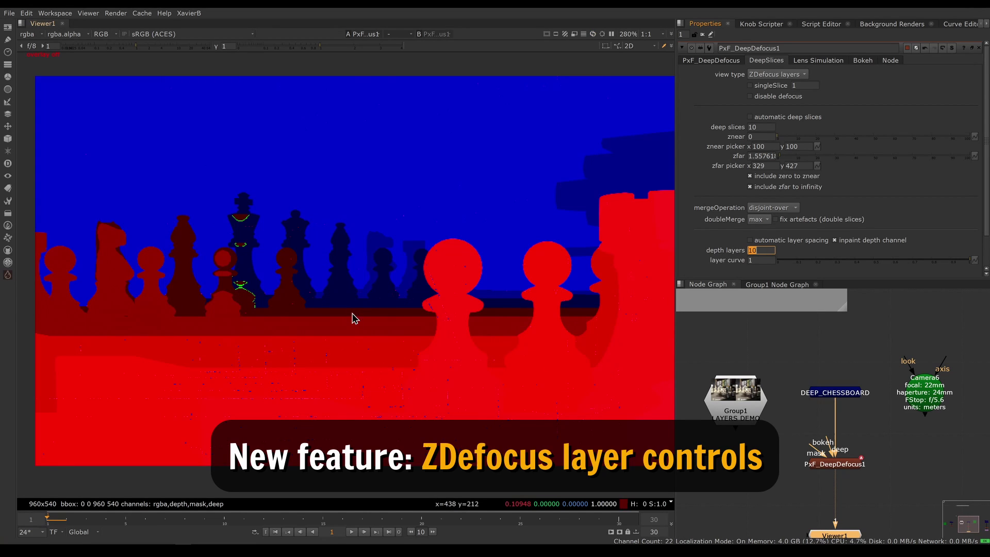
# - Zoom in and sample pixel values across the 10-layer bands, then select the depth layers value
pyautogui.scroll(4, 345, 364)
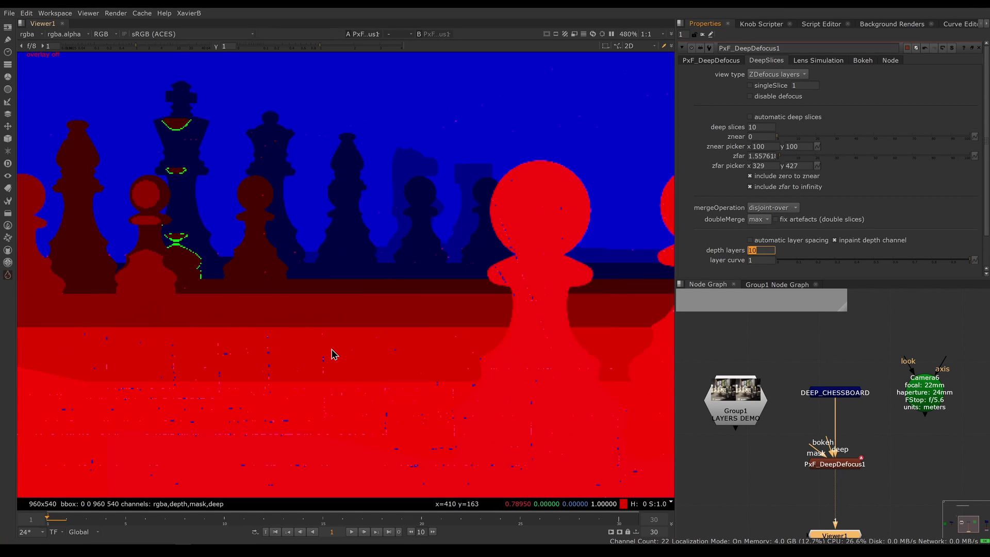
pyautogui.keyDown('ctrl'); pyautogui.keyDown('shift'); pyautogui.moveTo(323, 284); pyautogui.dragTo(469, 324); pyautogui.keyUp('shift'); pyautogui.keyUp('ctrl')
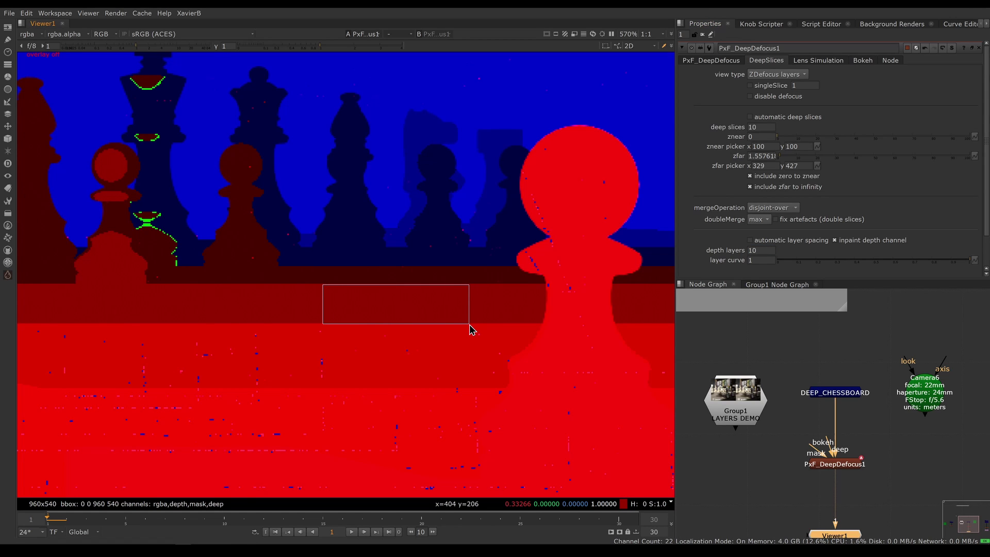
pyautogui.keyDown('ctrl'); pyautogui.rightClick(470, 324); pyautogui.keyUp('ctrl')
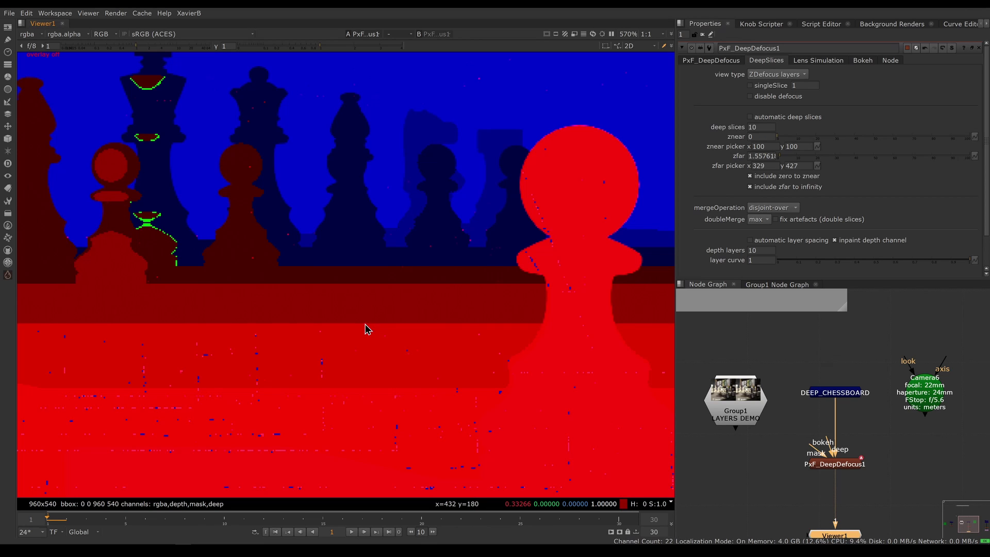
pyautogui.moveTo(322, 285); pyautogui.dragTo(459, 330)
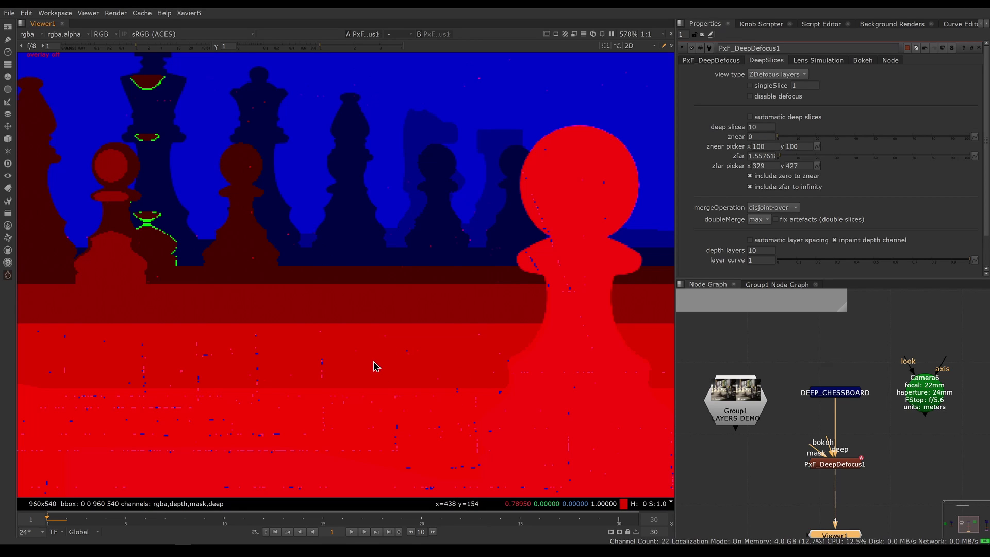
pyautogui.scroll(-3, 376, 362)
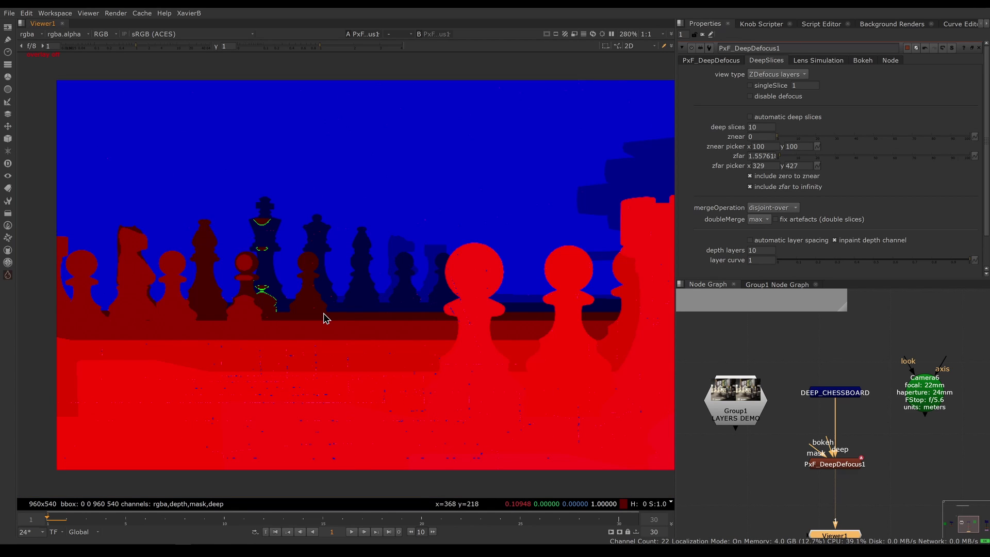
pyautogui.click(764, 250)
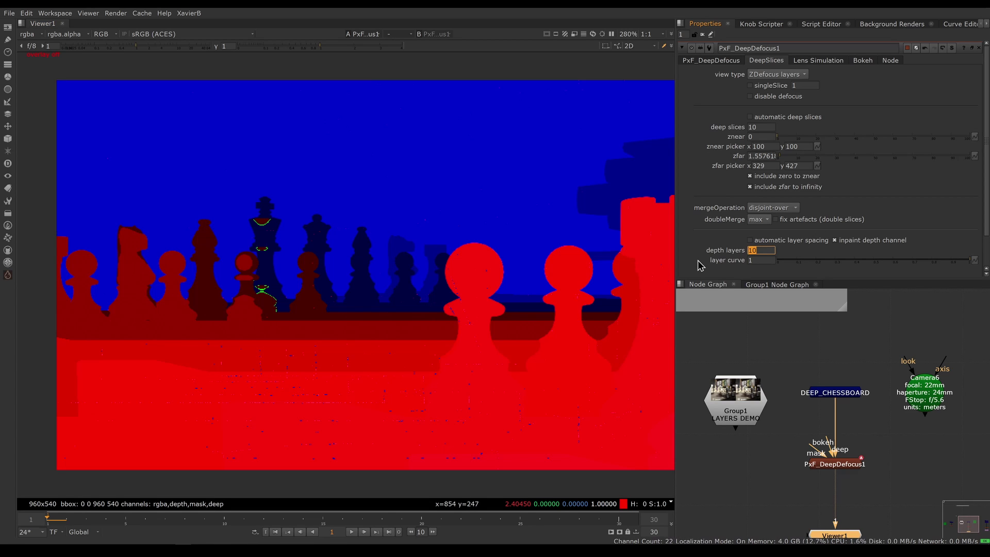
# - View the Group1 layers demo fitted in frame and sample around the 10 and 180 layers labels
pyautogui.click(737, 406)
pyautogui.press('1')
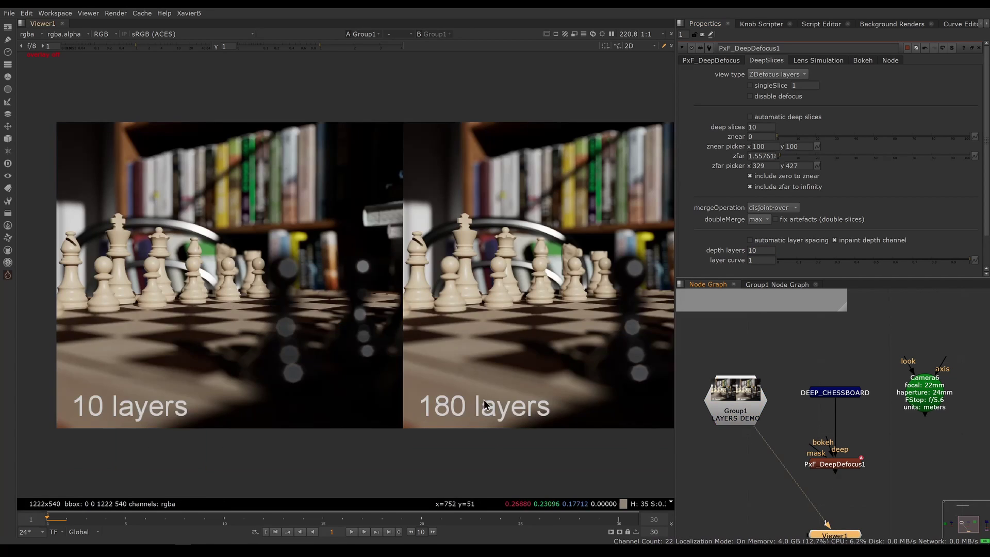
pyautogui.press('f')
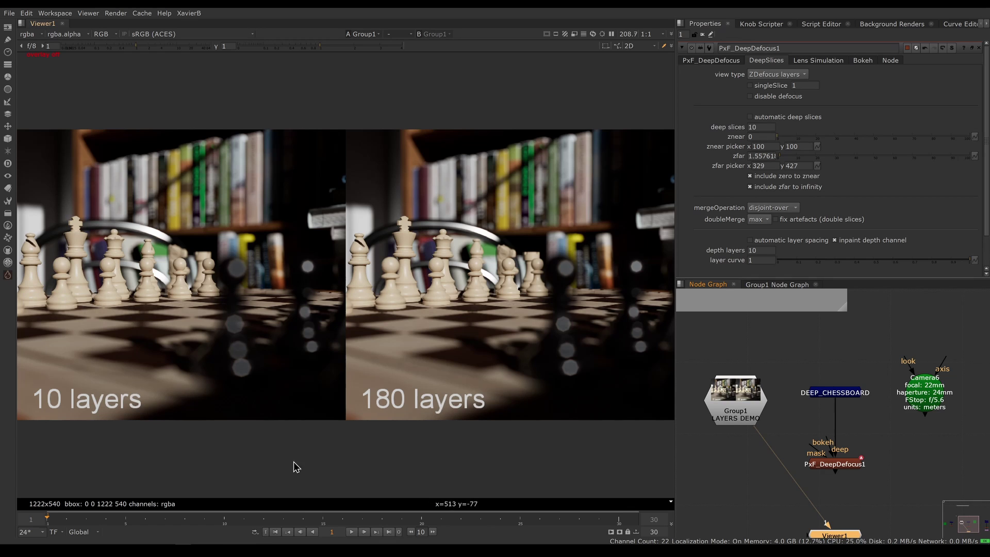
pyautogui.moveTo(34, 366); pyautogui.dragTo(165, 450)
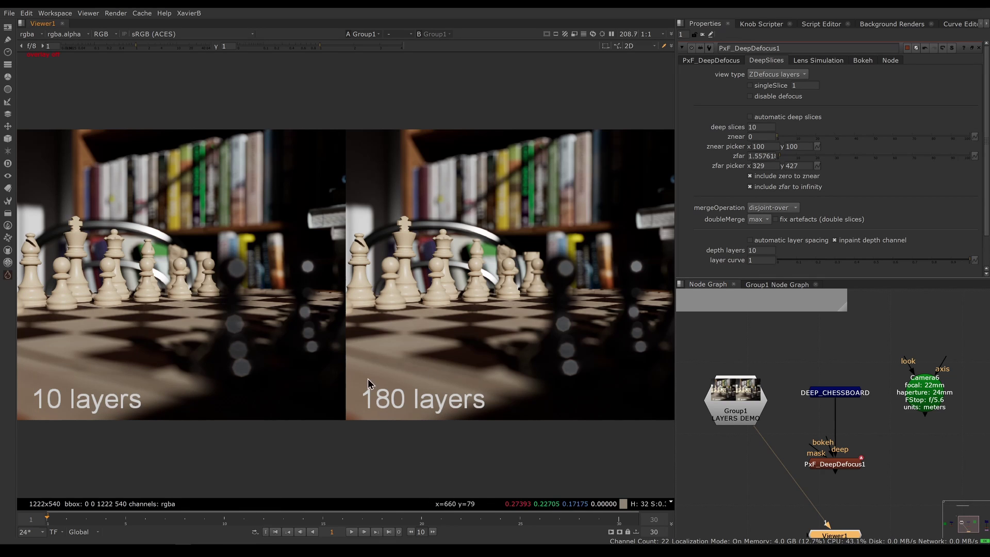
pyautogui.moveTo(357, 375); pyautogui.dragTo(486, 434)
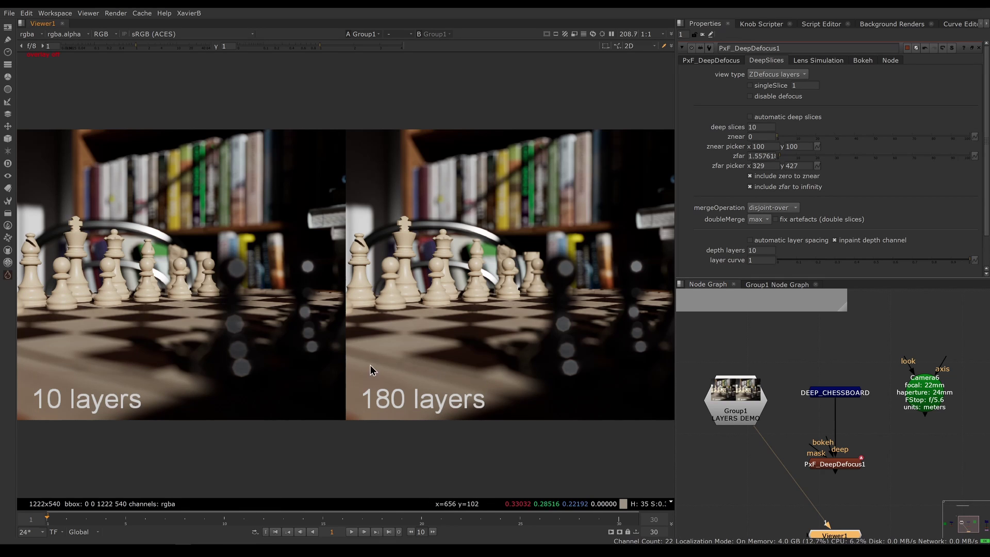
pyautogui.moveTo(355, 360); pyautogui.dragTo(480, 435)
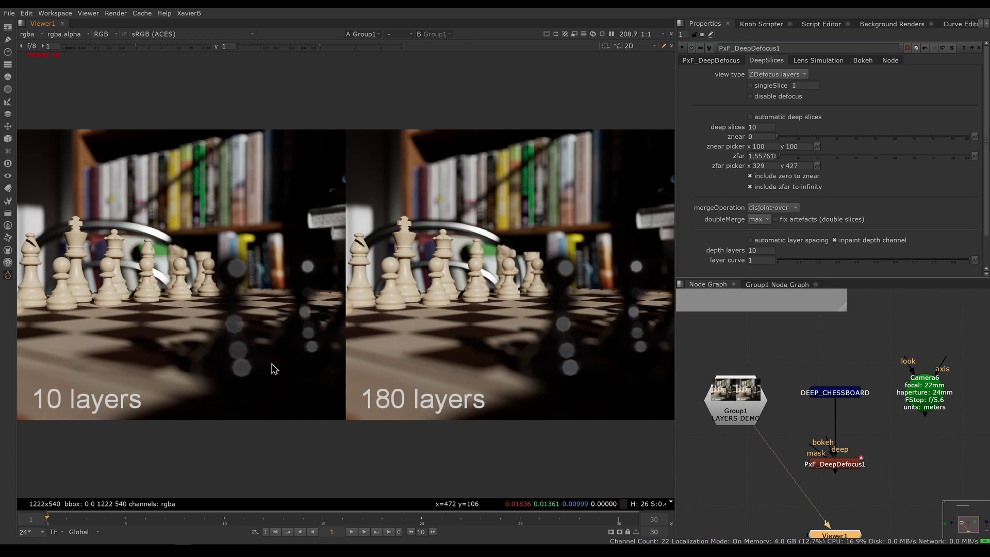
# - Play the layer-comparison animation and sample the 10-layer label area and a bokeh highlight
pyautogui.click(352, 532)
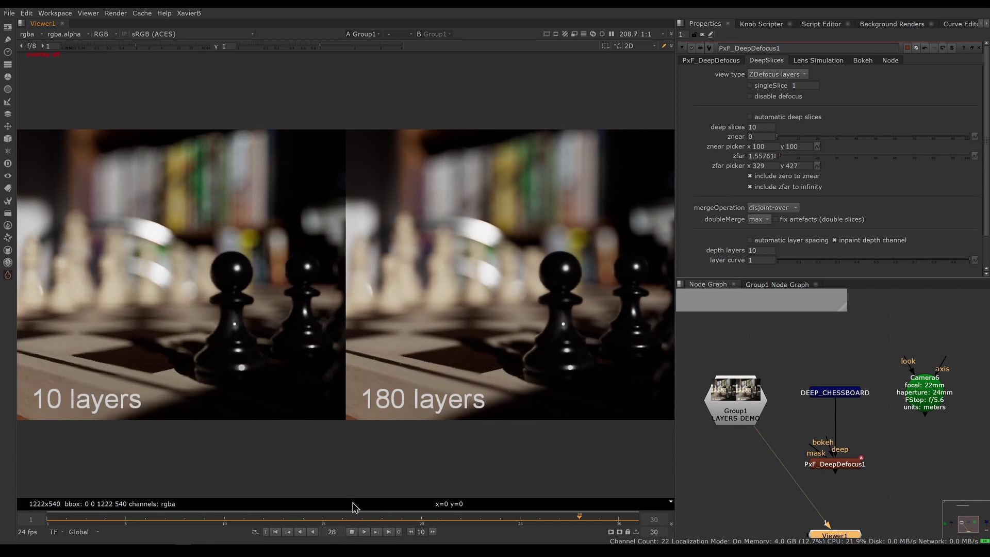
pyautogui.click(352, 532)
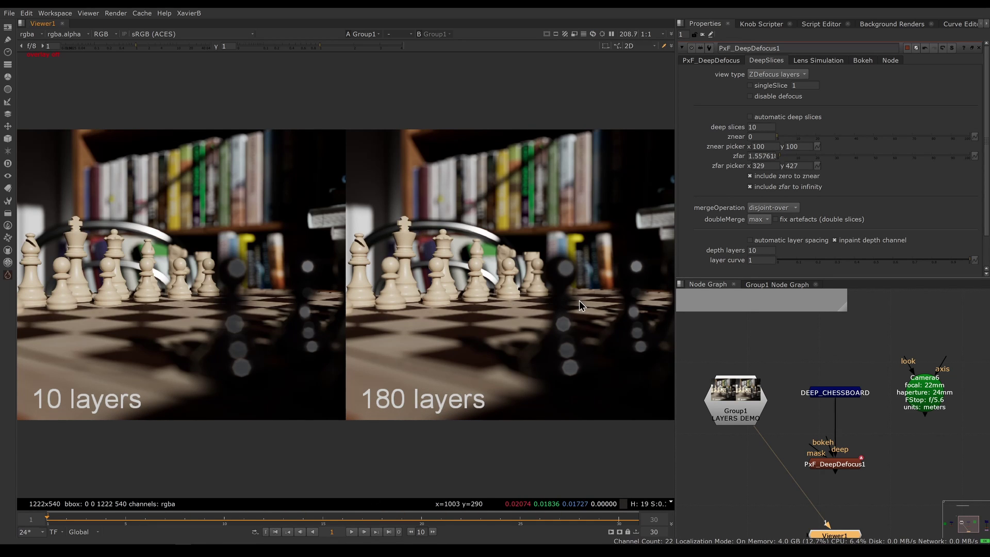
pyautogui.click(351, 533)
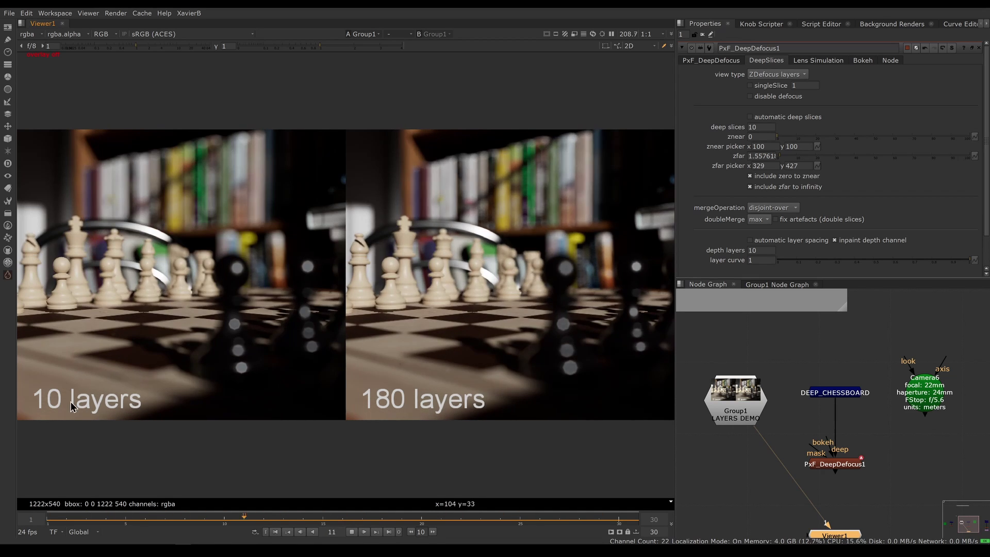
pyautogui.keyDown('ctrl'); pyautogui.moveTo(27, 376); pyautogui.dragTo(99, 429); pyautogui.keyUp('ctrl')
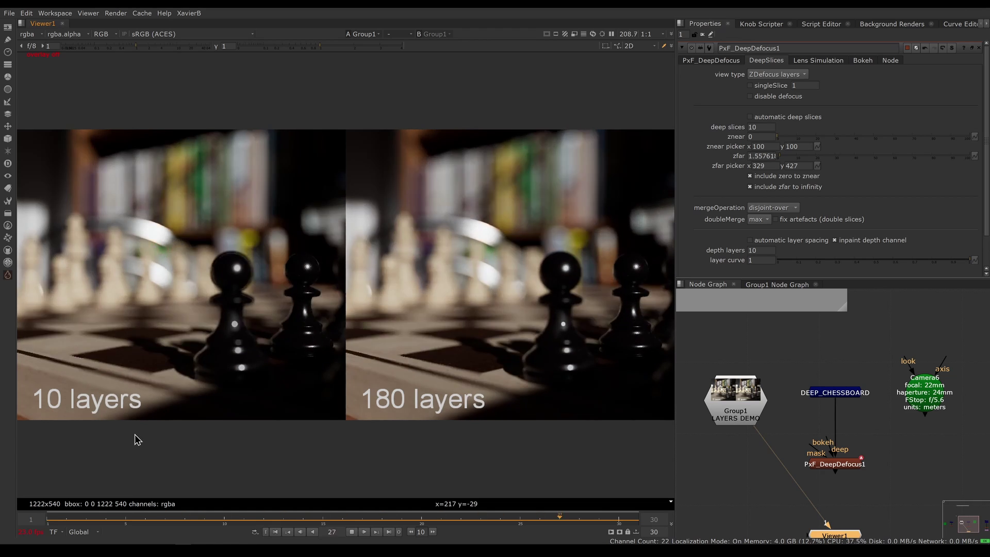
pyautogui.keyDown('ctrl'); pyautogui.moveTo(221, 313); pyautogui.dragTo(255, 335); pyautogui.keyUp('ctrl')
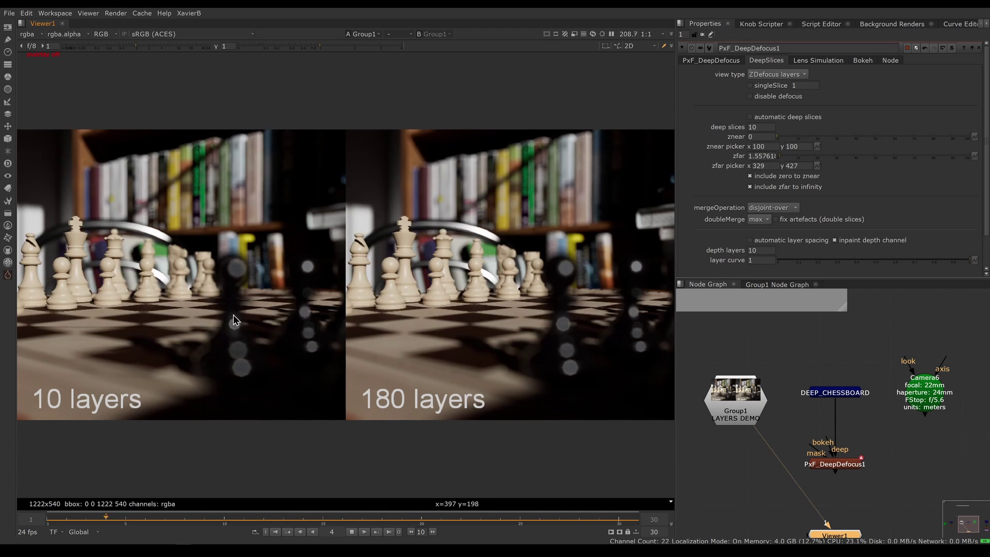
# - Stop playback and scrub between frames 1, 4, 9 and 3, sampling a bokeh highlight
pyautogui.click(351, 532)
pyautogui.click(276, 532)
pyautogui.keyDown('ctrl'); pyautogui.moveTo(218, 308); pyautogui.dragTo(251, 340); pyautogui.keyUp('ctrl')
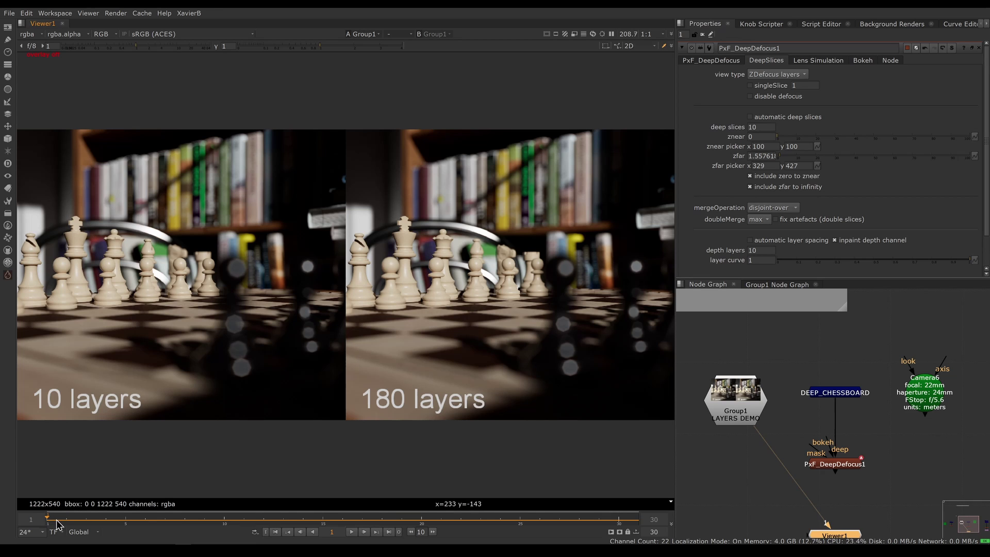
pyautogui.moveTo(64, 524); pyautogui.dragTo(205, 524)
pyautogui.keyDown('ctrl'); pyautogui.keyDown('shift'); pyautogui.moveTo(214, 310); pyautogui.dragTo(254, 334); pyautogui.keyUp('shift'); pyautogui.keyUp('ctrl')
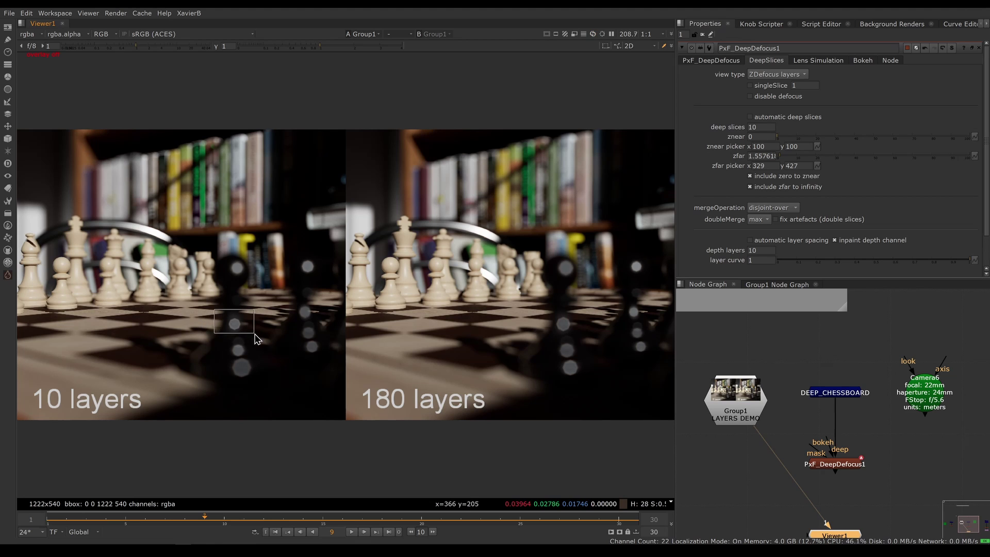
pyautogui.moveTo(204, 524); pyautogui.dragTo(104, 527)
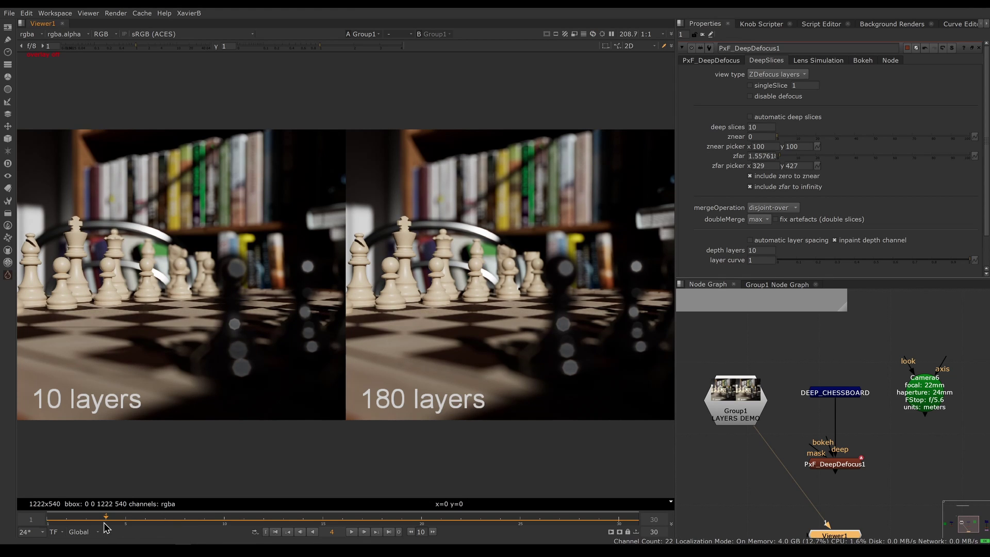
# - Step the timeline forward to frame 23, then back to frame 18
pyautogui.press('Right')
pyautogui.press('Right')
pyautogui.press('Right')
pyautogui.press('Right')
pyautogui.press('Right')
pyautogui.press('Right')
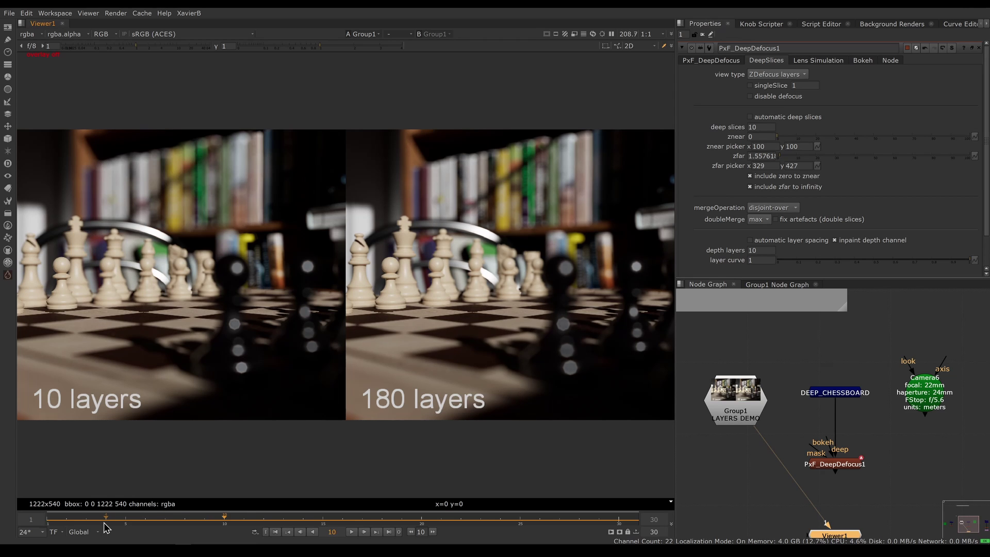
pyautogui.press('Right')
pyautogui.press('Right')
pyautogui.press('Right')
pyautogui.press('Right')
pyautogui.press('Right')
pyautogui.press('Right')
pyautogui.press('Right')
pyautogui.press('Right')
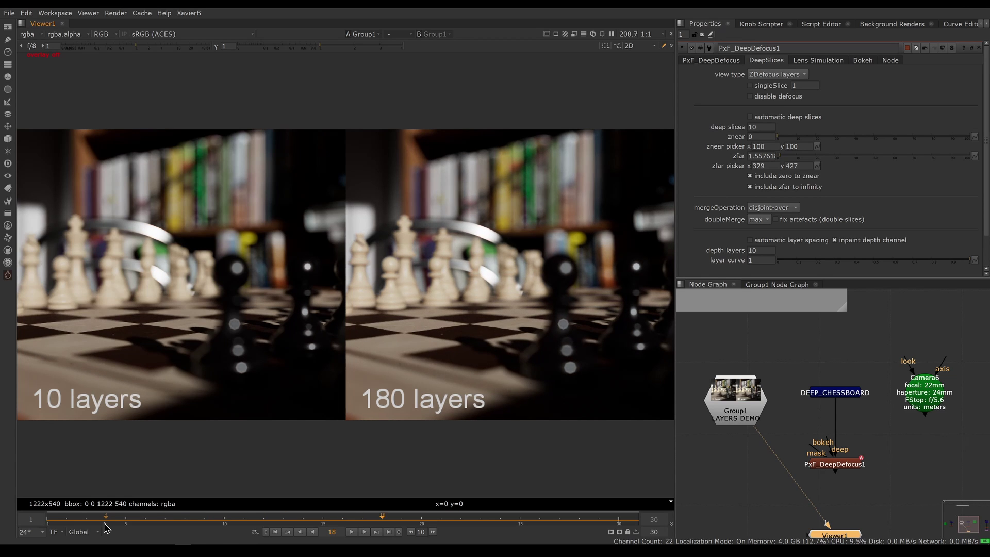
pyautogui.press('Right')
pyautogui.press('Right')
pyautogui.press('Right')
pyautogui.press('Right')
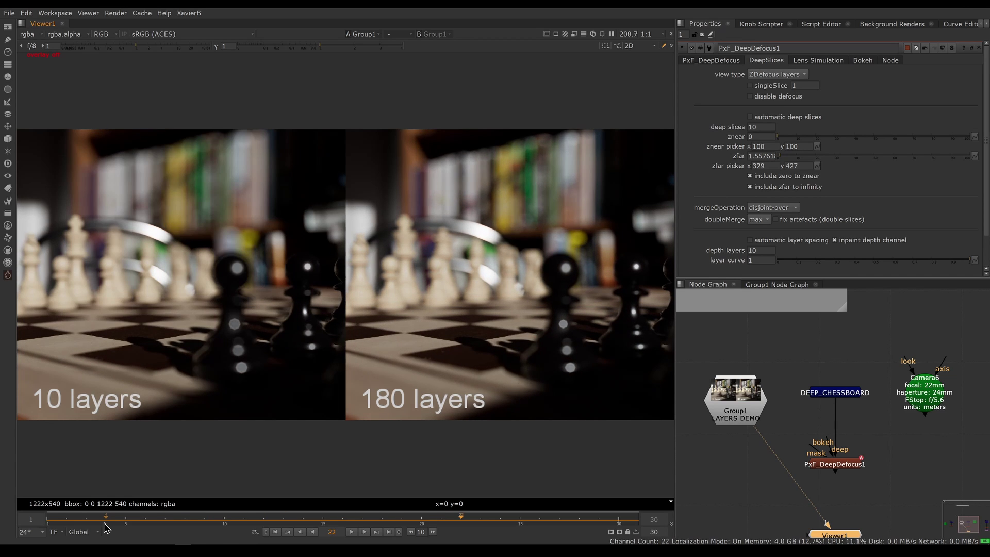
pyautogui.press('Right')
pyautogui.press('Left')
pyautogui.press('Left')
pyautogui.press('Left')
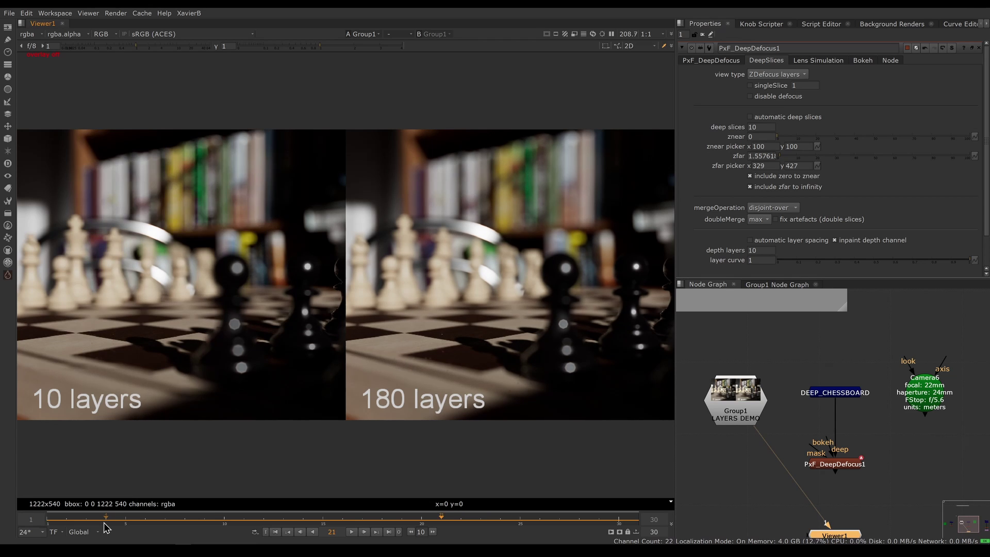
pyautogui.press('Left')
pyautogui.press('Left')
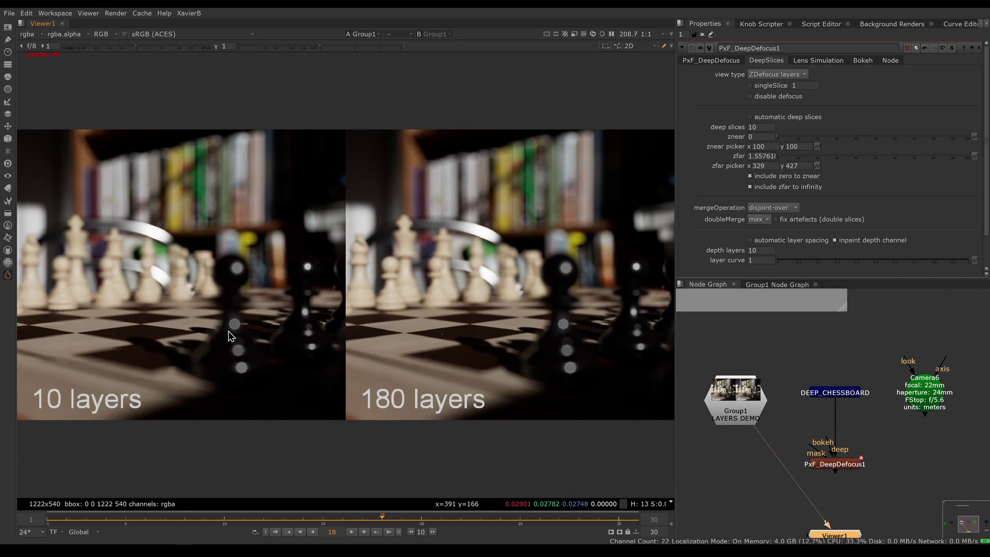
# - Sample the bokeh below the black pawn in the 10- and 180-layer halves, then replay from frame 1
pyautogui.keyDown('ctrl'); pyautogui.click(222, 313); pyautogui.keyUp('ctrl')
pyautogui.keyDown('ctrl'); pyautogui.keyDown('shift'); pyautogui.moveTo(239, 326); pyautogui.dragTo(259, 347); pyautogui.keyUp('shift'); pyautogui.keyUp('ctrl')
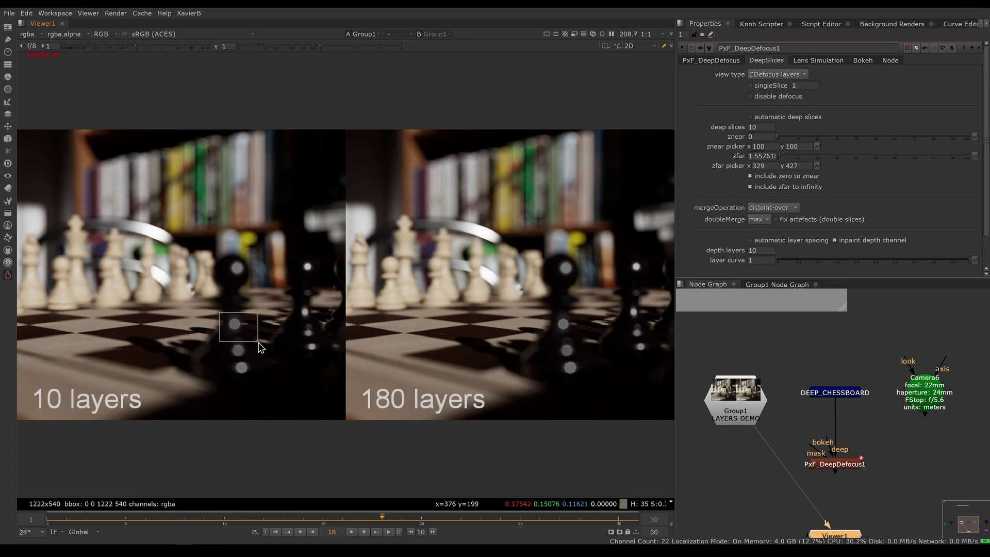
pyautogui.keyDown('ctrl'); pyautogui.keyDown('shift'); pyautogui.moveTo(106, 381); pyautogui.dragTo(28, 419); pyautogui.keyUp('shift'); pyautogui.keyUp('ctrl')
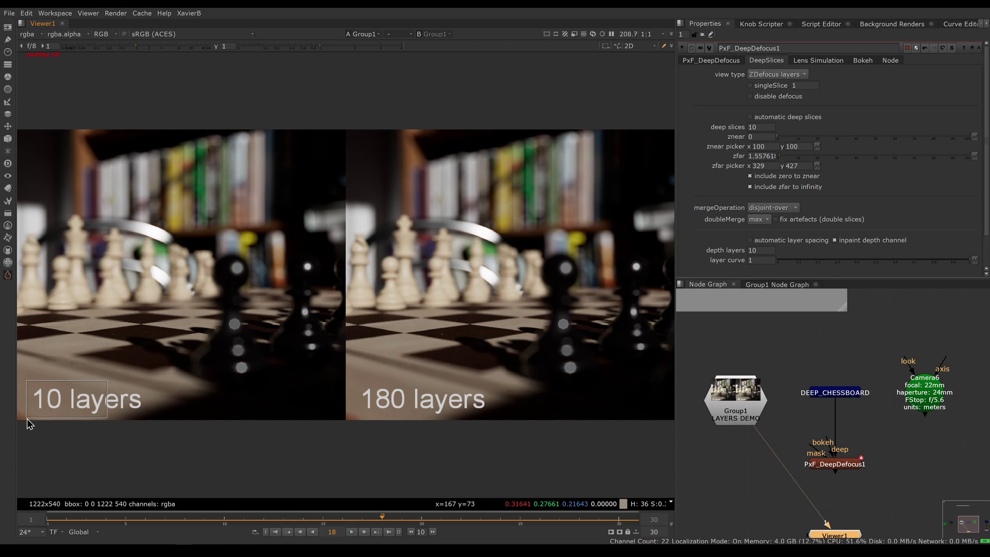
pyautogui.keyDown('ctrl'); pyautogui.keyDown('shift'); pyautogui.moveTo(417, 377); pyautogui.dragTo(345, 417); pyautogui.keyUp('shift'); pyautogui.keyUp('ctrl')
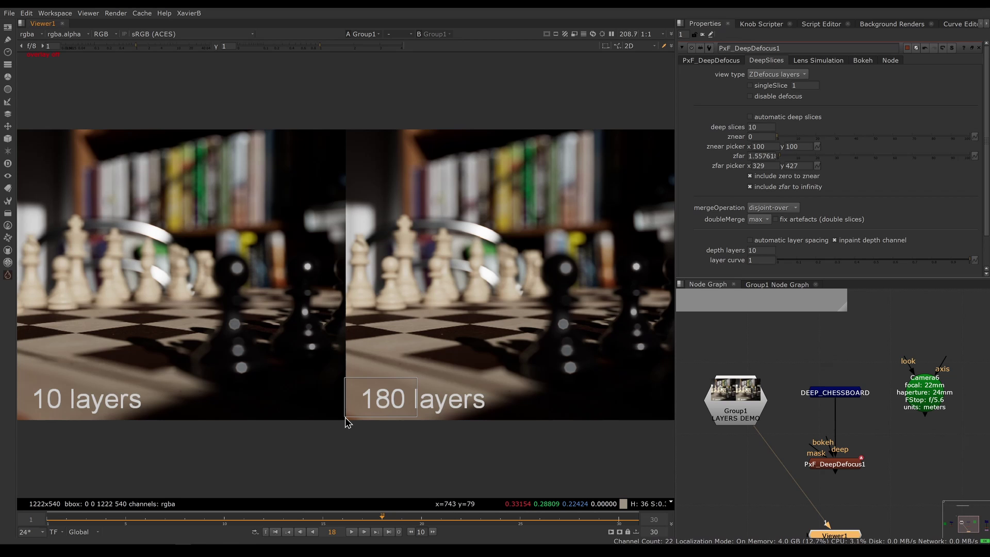
pyautogui.keyDown('ctrl'); pyautogui.rightClick(369, 438); pyautogui.keyUp('ctrl')
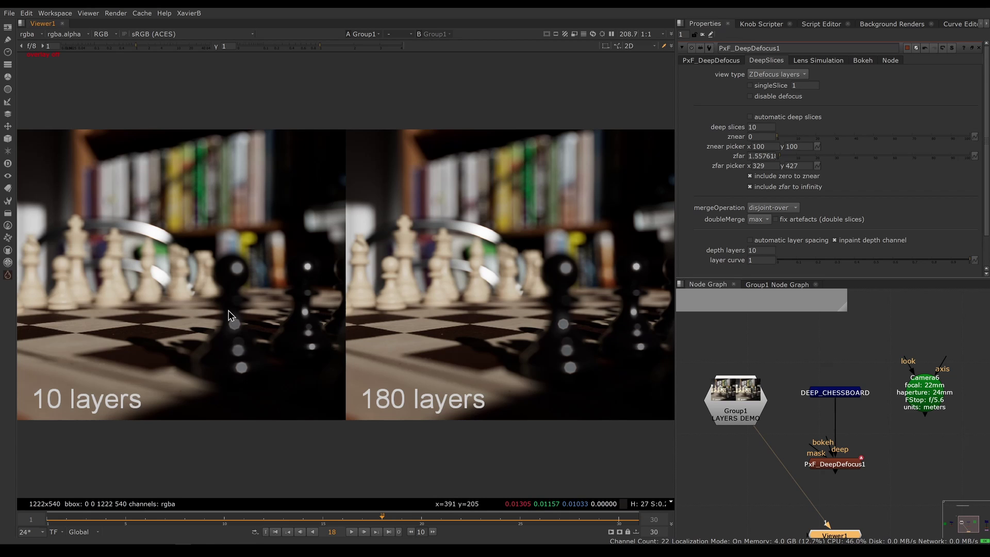
pyautogui.keyDown('ctrl'); pyautogui.keyDown('shift'); pyautogui.moveTo(224, 309); pyautogui.dragTo(247, 336); pyautogui.keyUp('shift'); pyautogui.keyUp('ctrl')
pyautogui.keyDown('ctrl'); pyautogui.rightClick(248, 345); pyautogui.keyUp('ctrl')
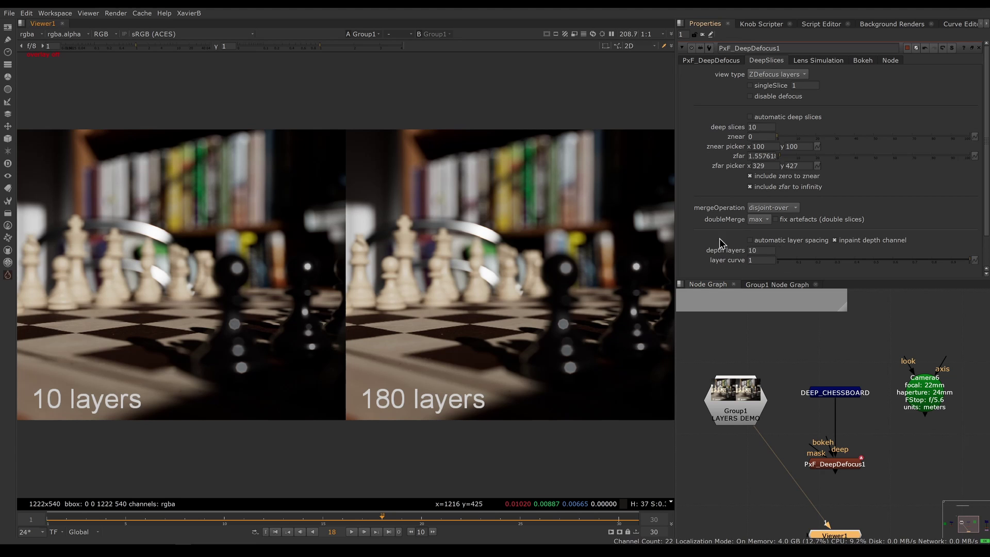
pyautogui.click(275, 532)
pyautogui.click(350, 532)
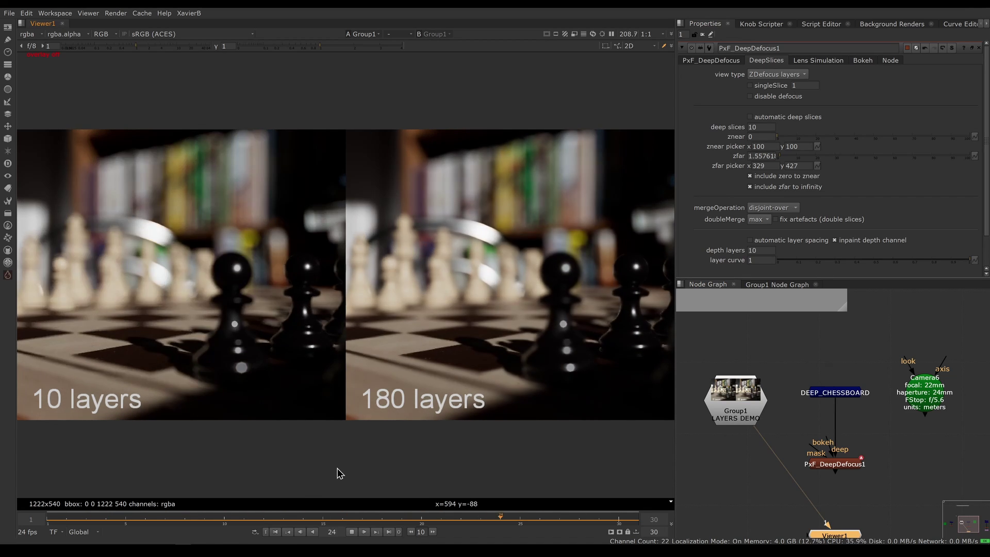
# - Stop the comparison playback and mark the right edge of the image
pyautogui.scroll(-3, 784, 395)
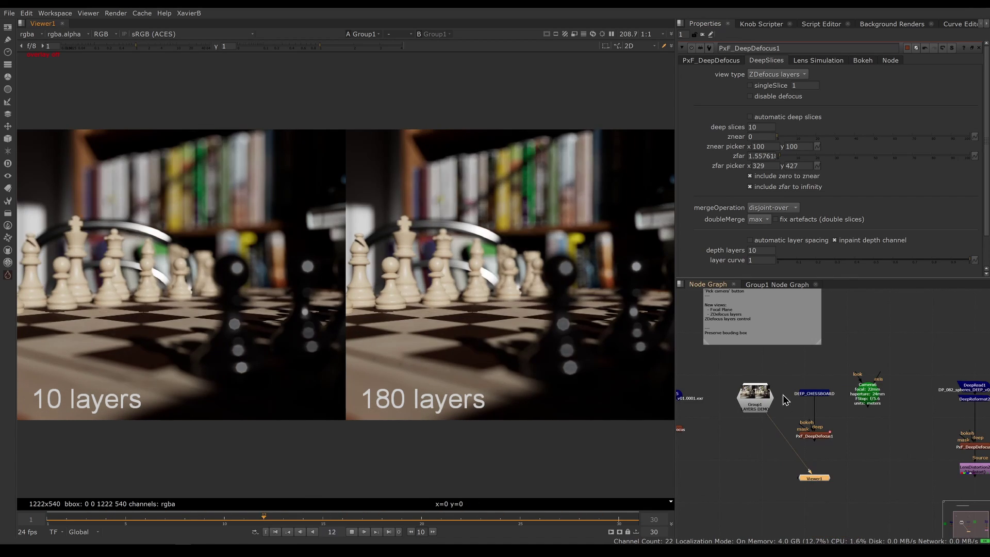
pyautogui.click(358, 526)
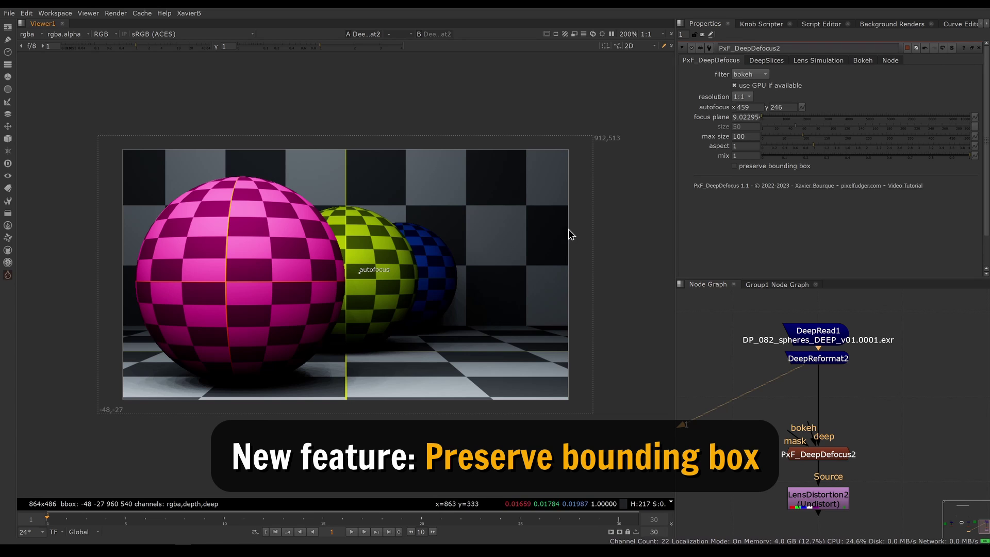
pyautogui.moveTo(569, 229); pyautogui.dragTo(592, 304)
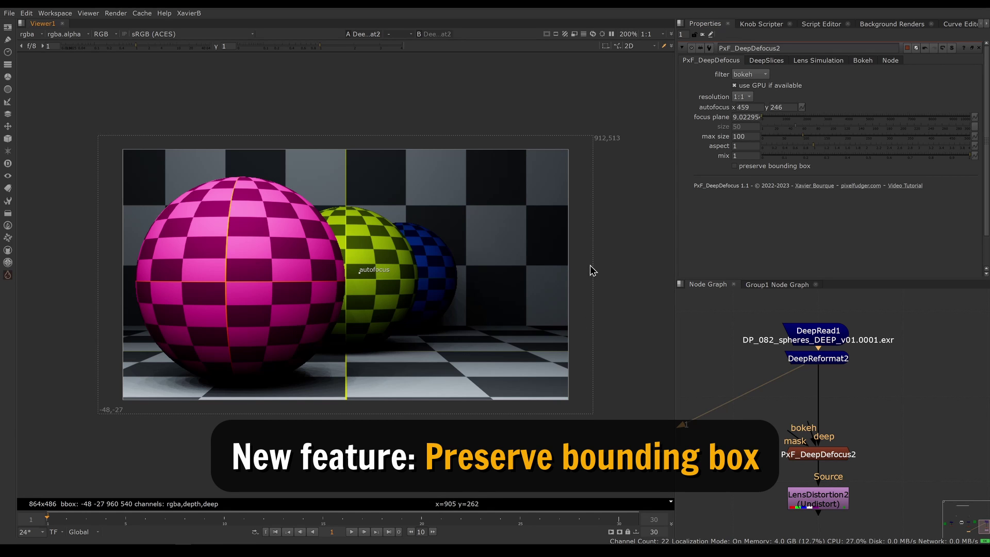
pyautogui.click(836, 457)
pyautogui.press('1')
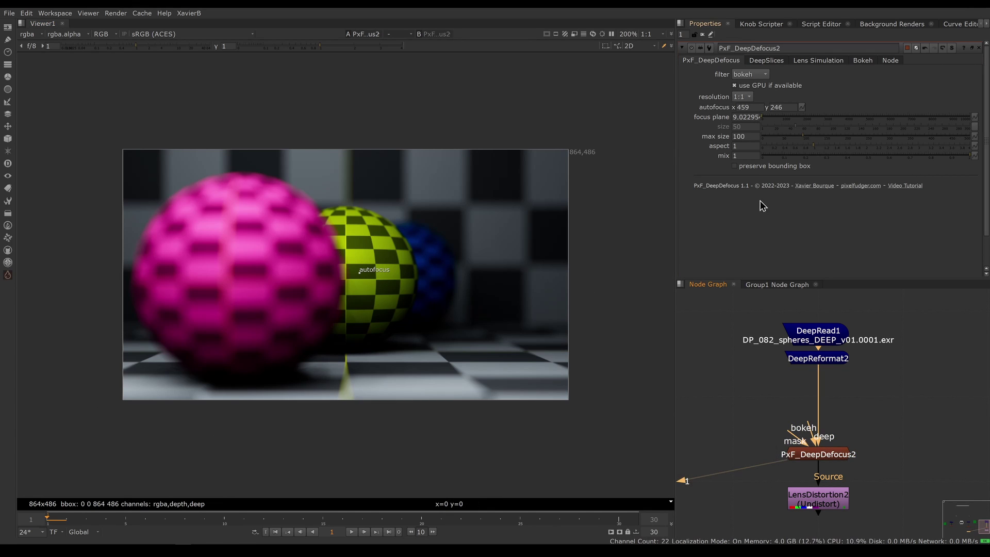
pyautogui.moveTo(569, 210); pyautogui.dragTo(589, 338)
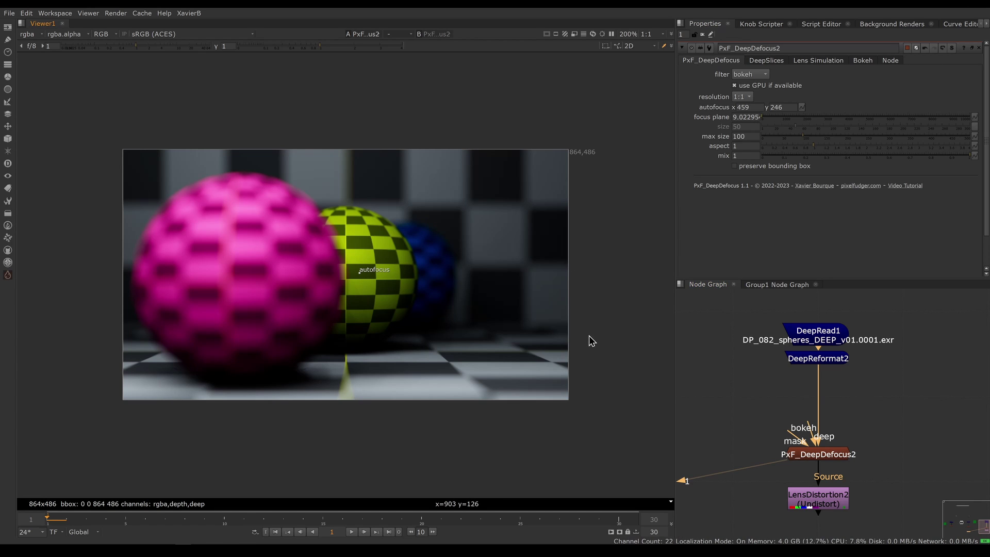
pyautogui.click(746, 167)
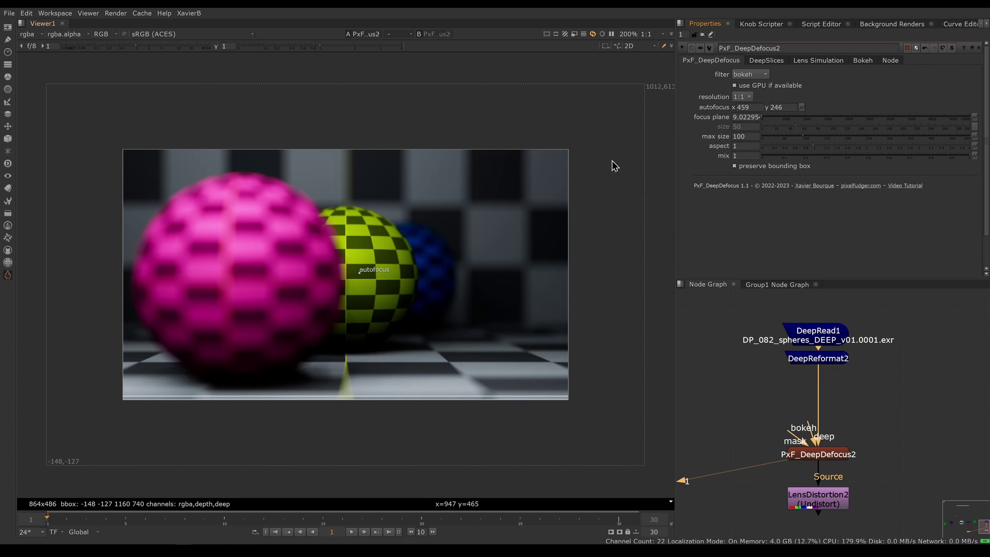
# - View LensDistortion2's undistort, toggling preserve bounding box off to show the black right border, then on
pyautogui.click(824, 506)
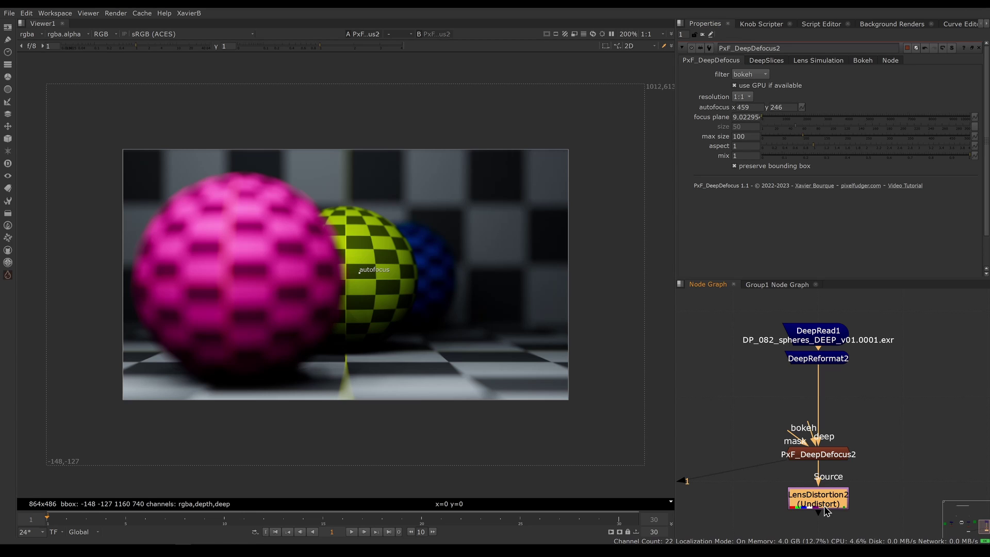
pyautogui.press('1')
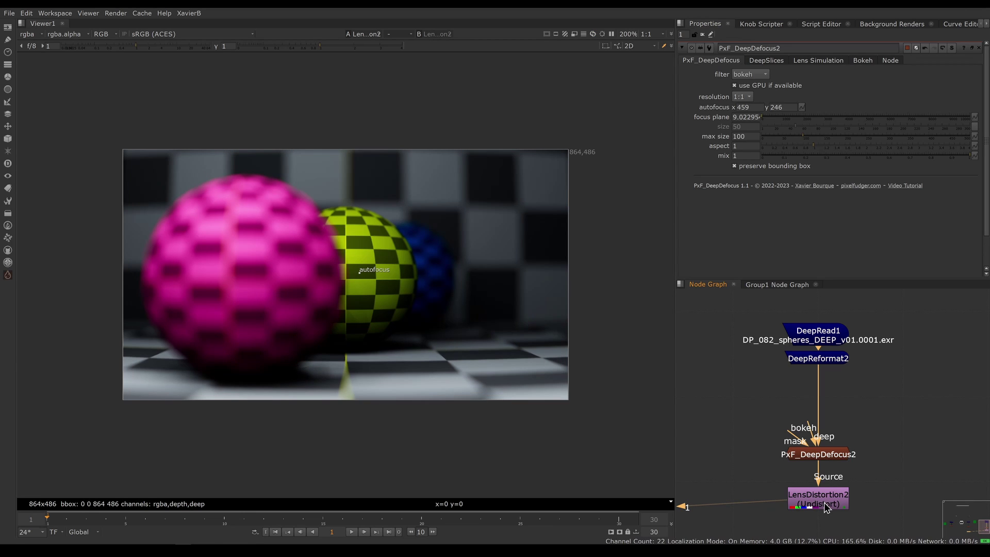
pyautogui.click(768, 168)
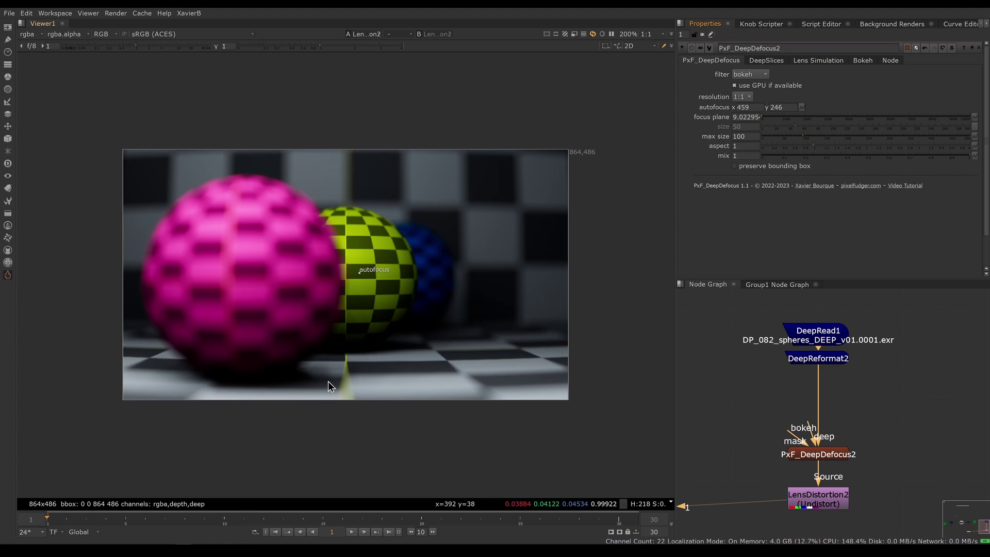
pyautogui.moveTo(561, 224); pyautogui.dragTo(573, 326)
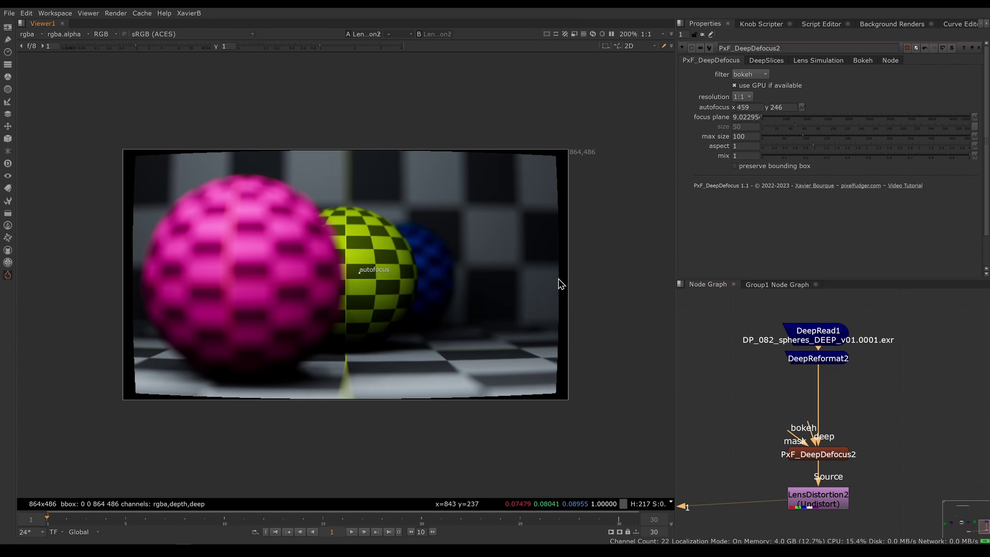
pyautogui.moveTo(553, 266); pyautogui.dragTo(582, 338)
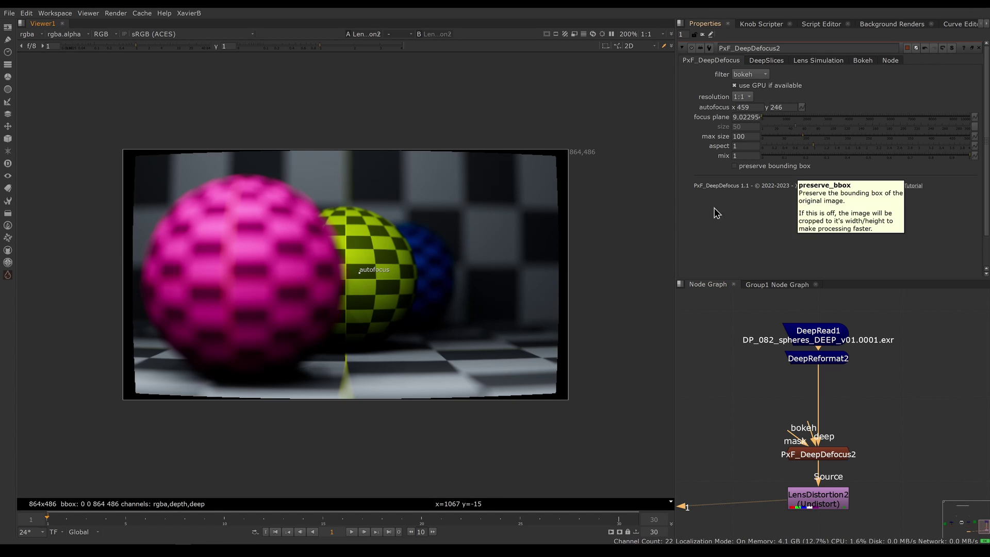
pyautogui.click(745, 166)
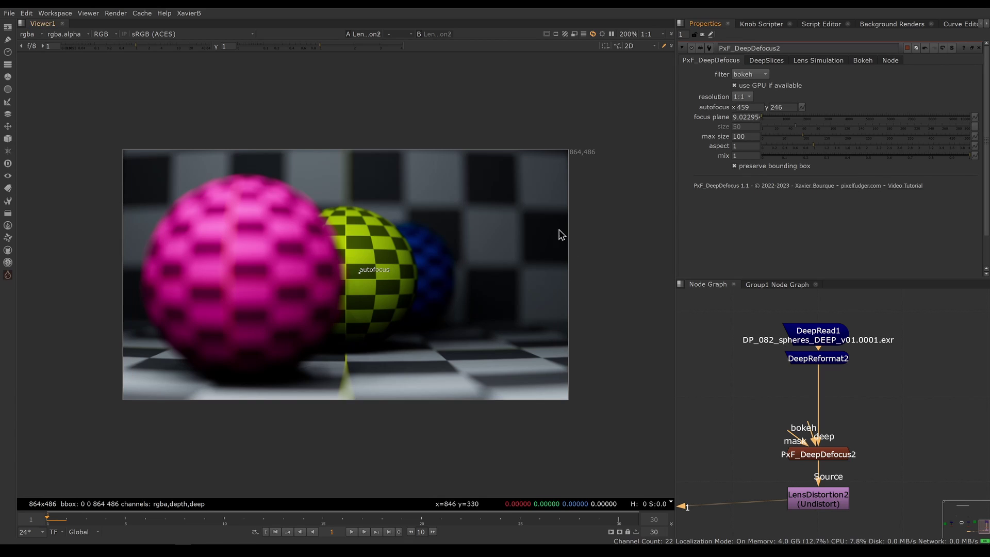
pyautogui.moveTo(549, 222); pyautogui.dragTo(575, 367)
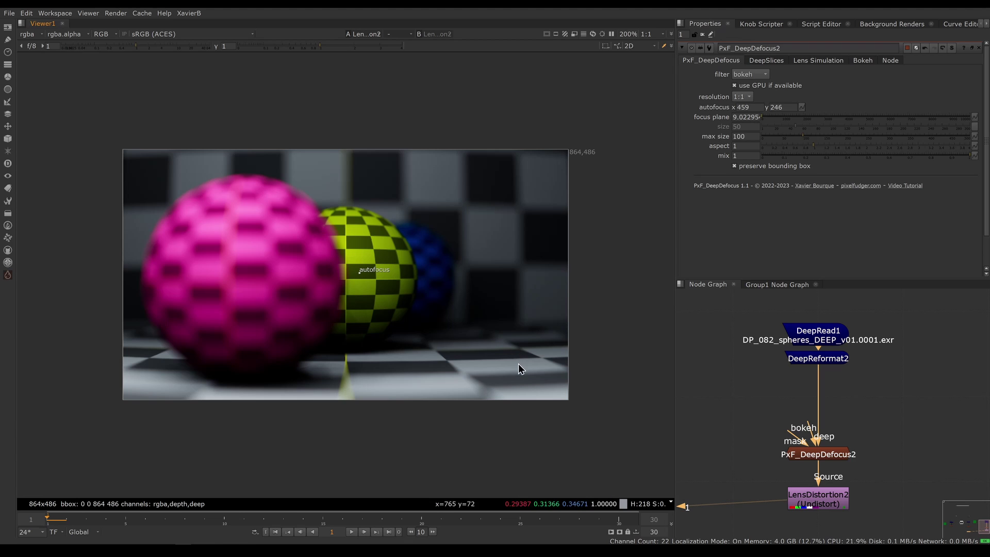
# - Zoom out the Node Graph and frame all nodes of the script
pyautogui.scroll(-5, 769, 430)
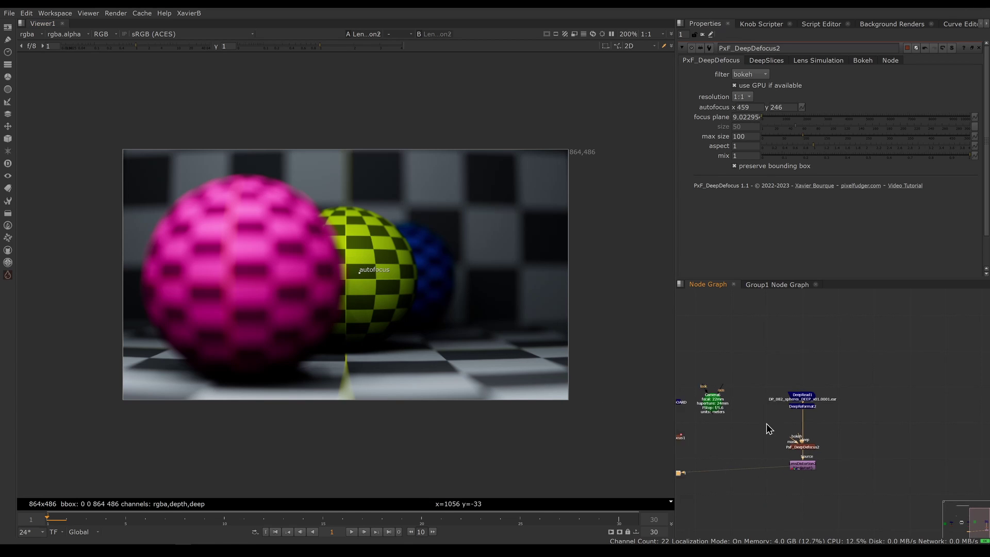
pyautogui.press('f')
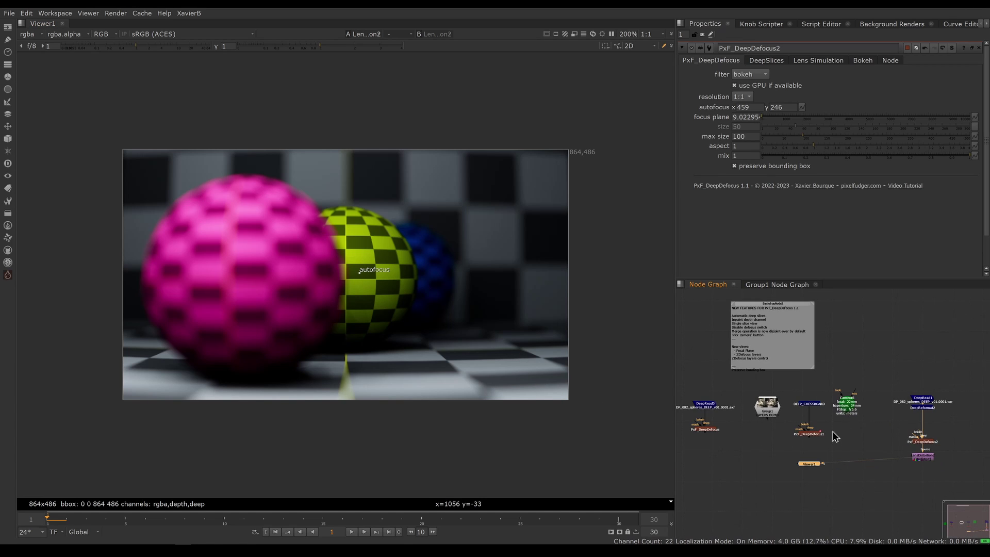